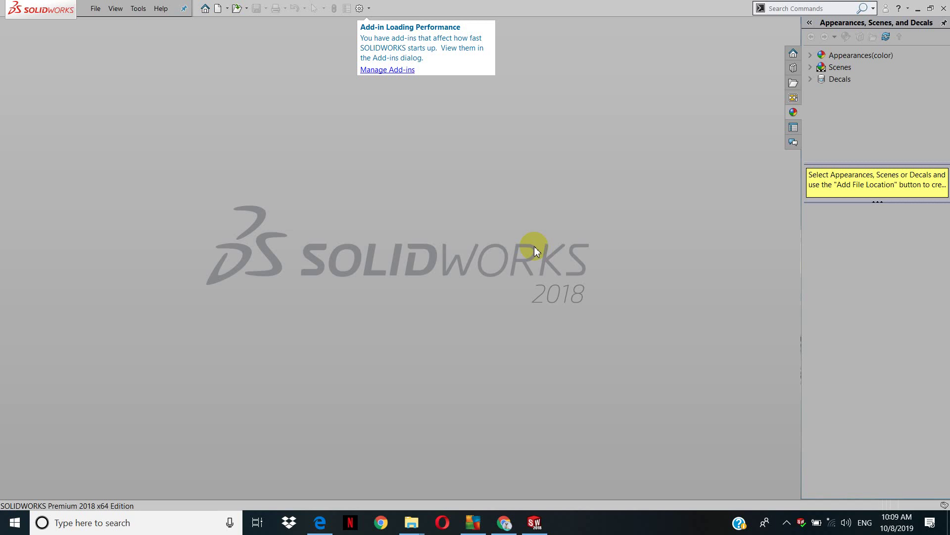
Check the reference drawing PDF, then start a new part document.
left_click(460, 64)
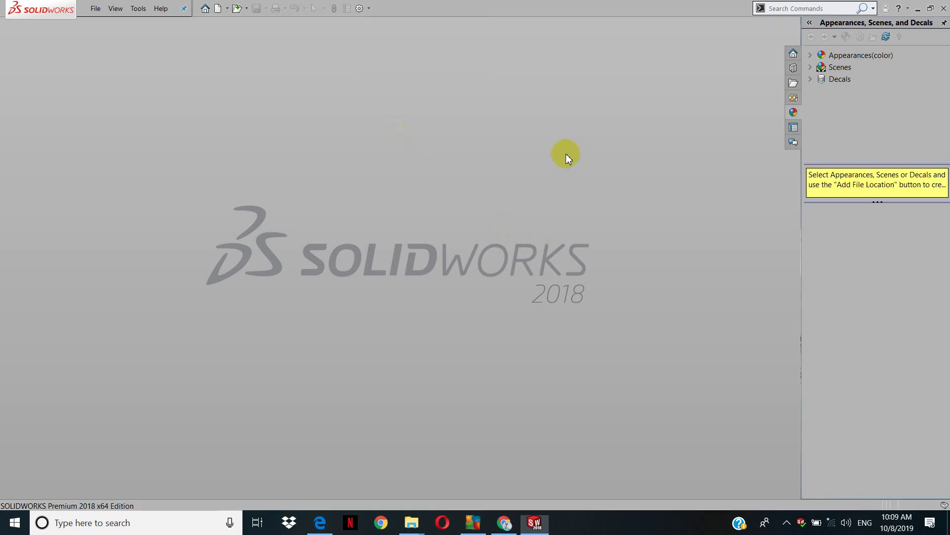
left_click(96, 8)
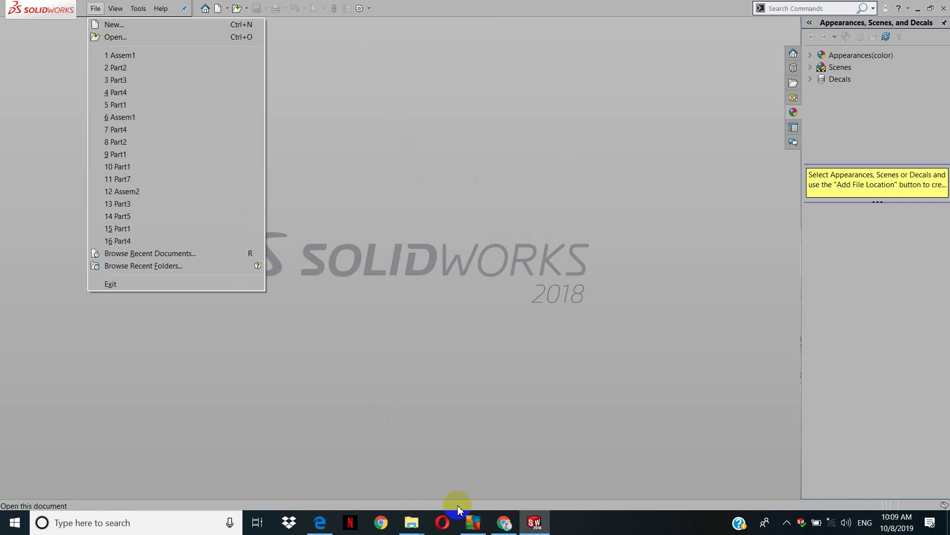
left_click(320, 522)
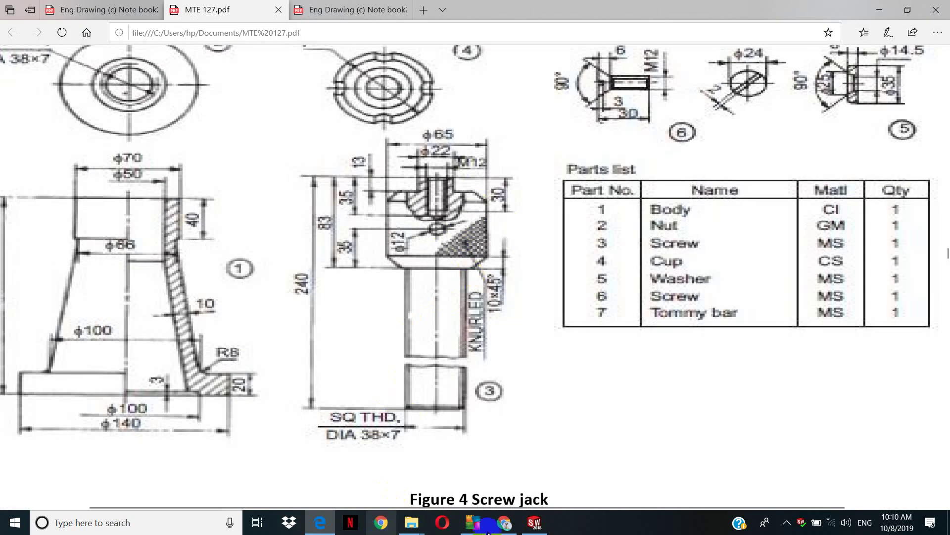
left_click(492, 495)
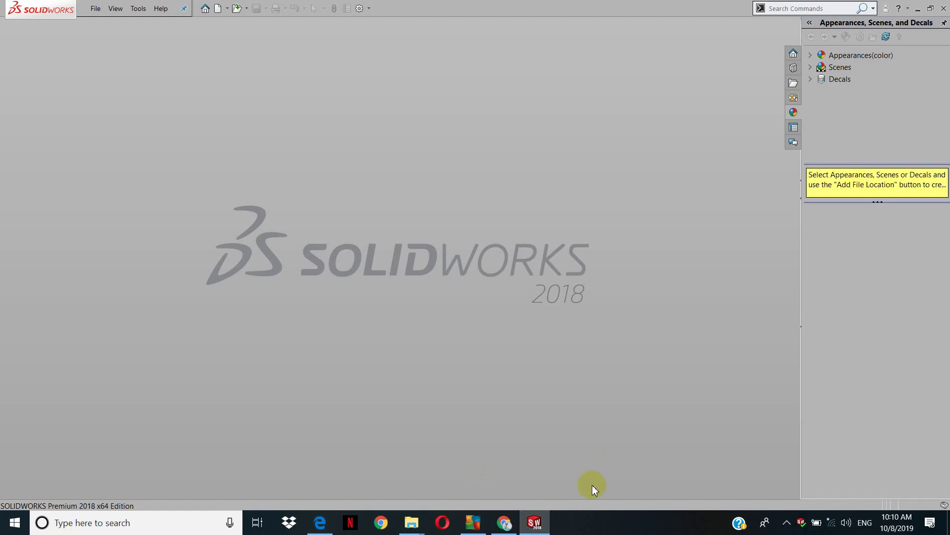
left_click(218, 10)
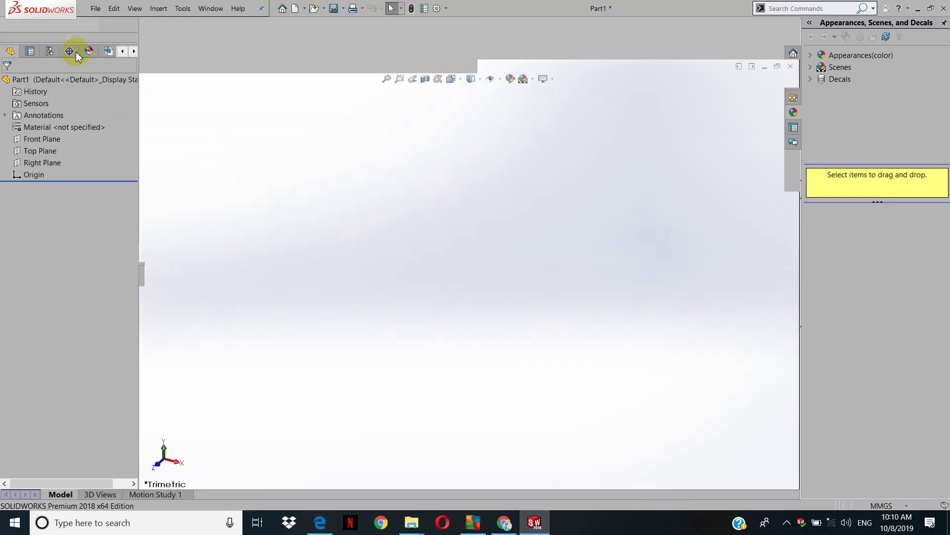
Sketch a circle centred at the origin on the Top Plane.
left_click(65, 66)
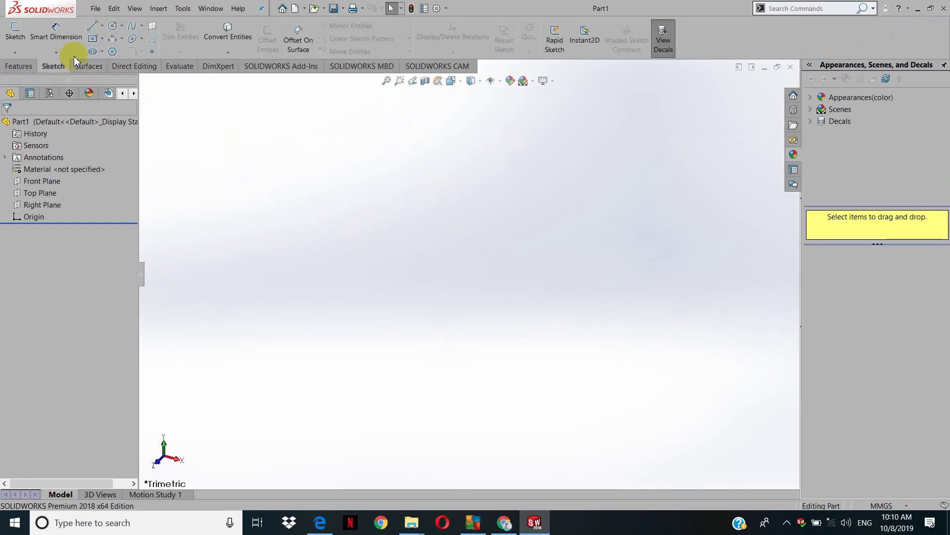
left_click(109, 30)
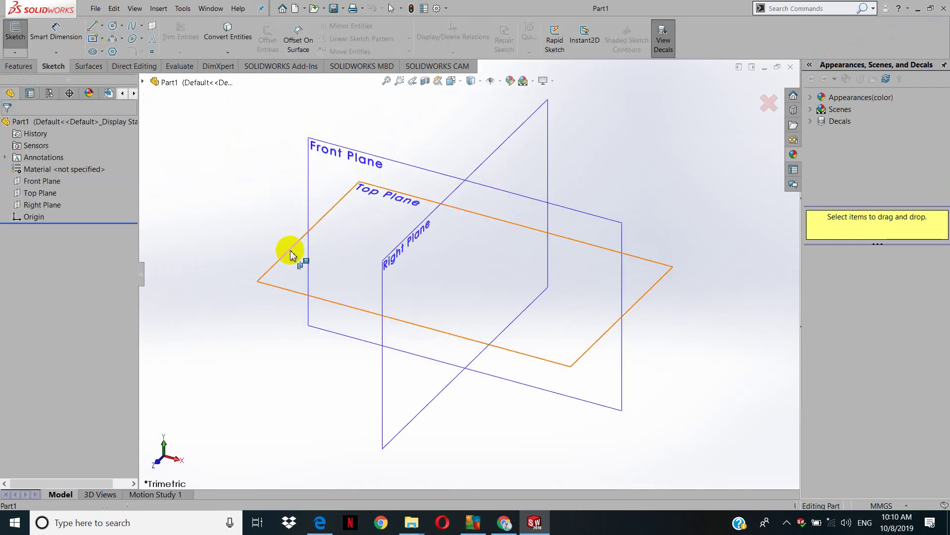
left_click(291, 254)
left_click(466, 274)
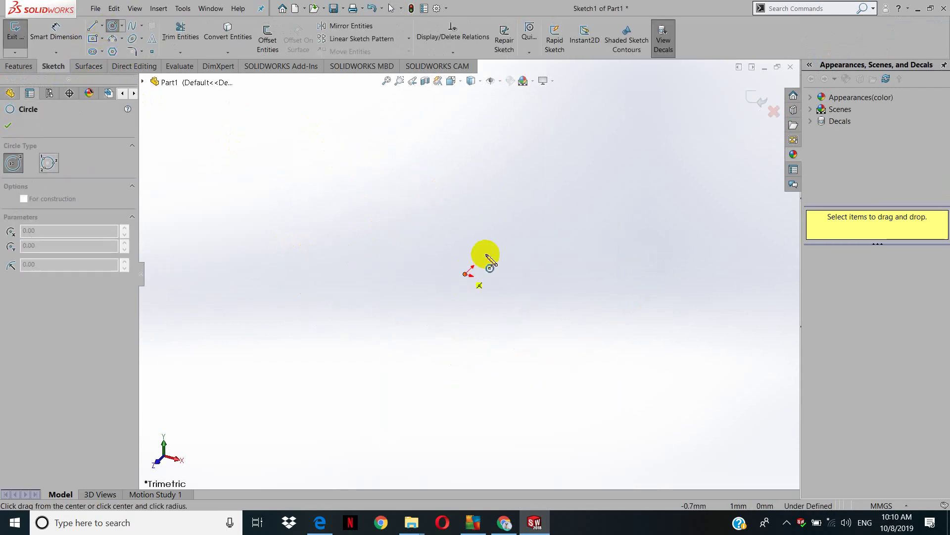
left_click(497, 234)
Extrude the circle upward into a solid cylinder, Boss-Extrude1.
left_click(19, 65)
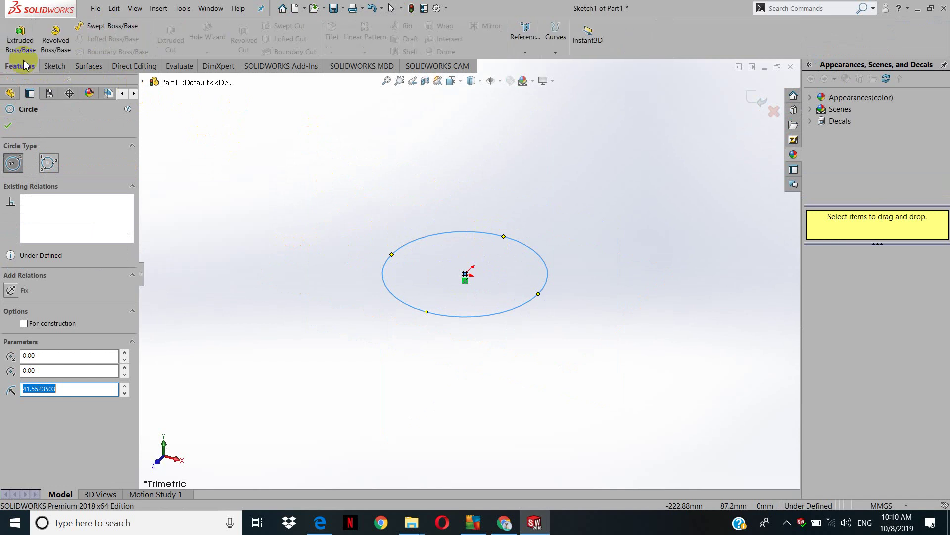
left_click(20, 38)
left_click_drag(465, 248, 465, 166)
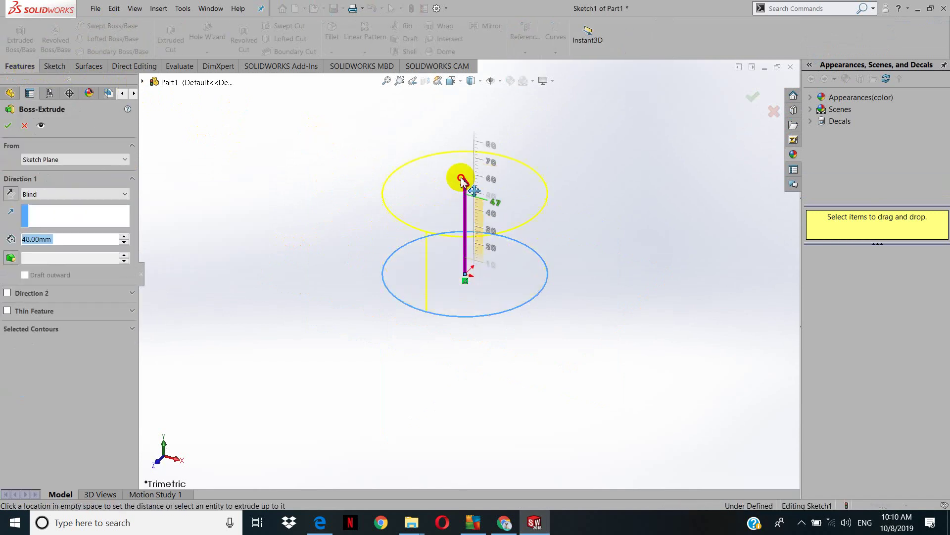
key("Return")
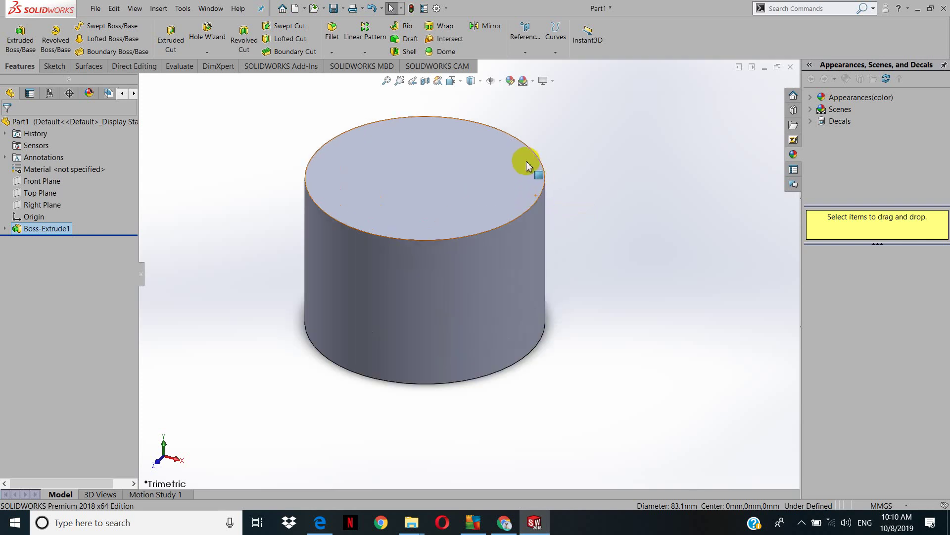
Start a new sketch on the cylinder's top face.
middle_click_drag(535, 190, 482, 206, "ctrl")
scroll(412, 274, "down", 2)
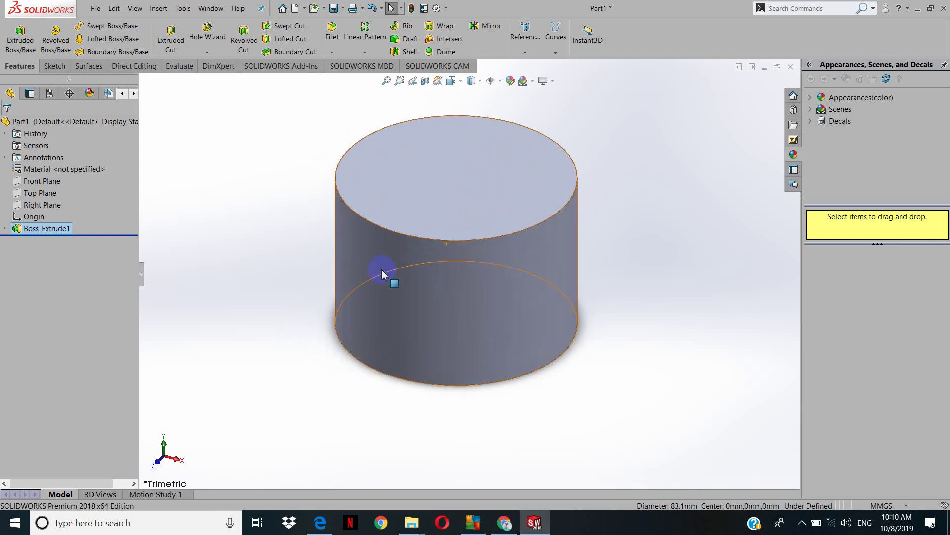
left_click(42, 181)
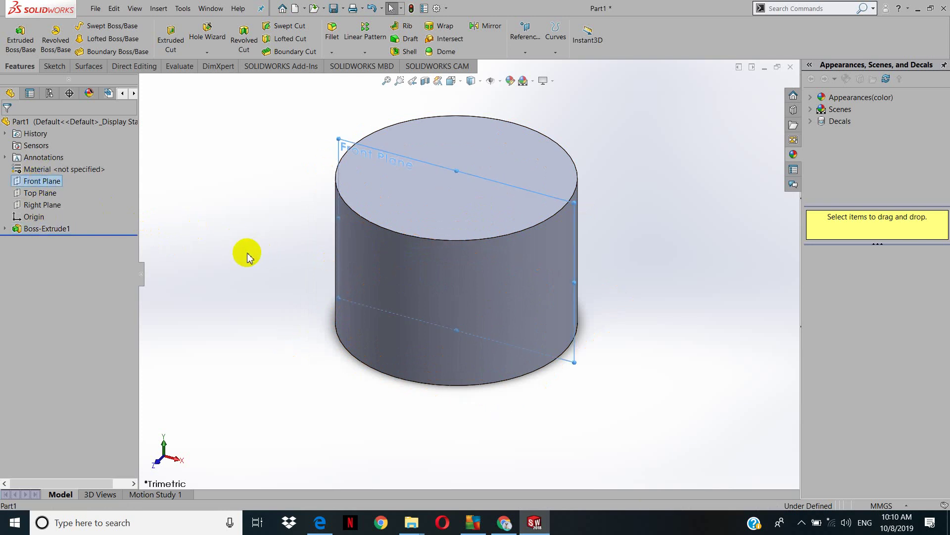
left_click(396, 193)
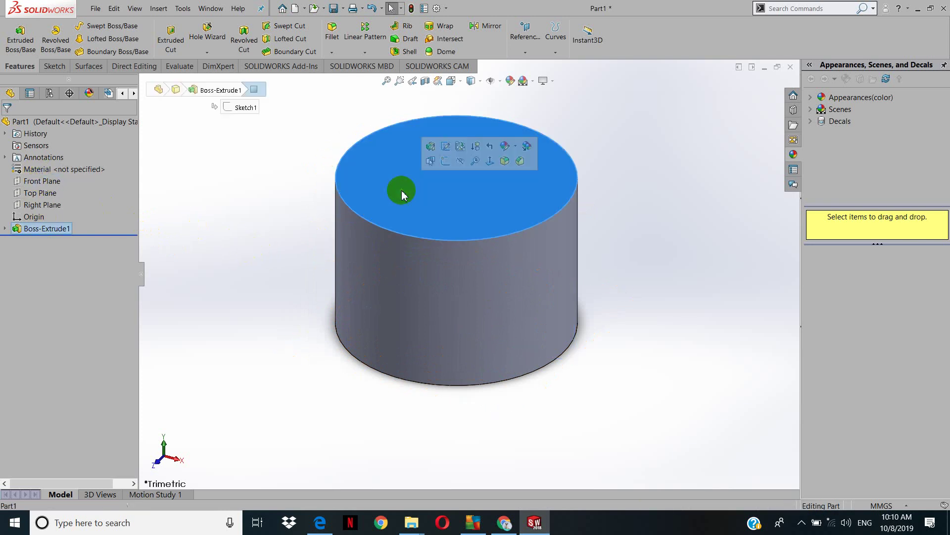
left_click(445, 161)
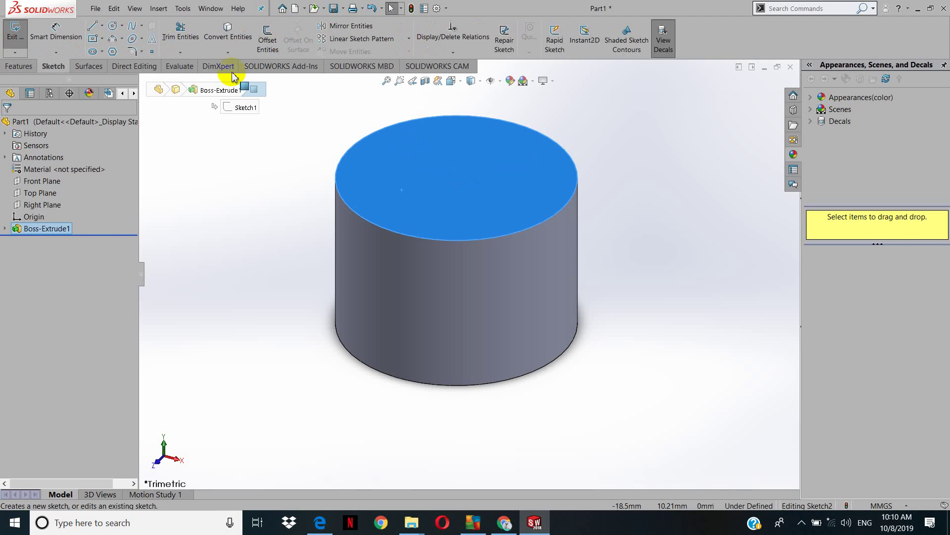
Draw a circle centred at the origin, snapped to the top face's edge.
left_click(112, 26)
left_click(456, 179)
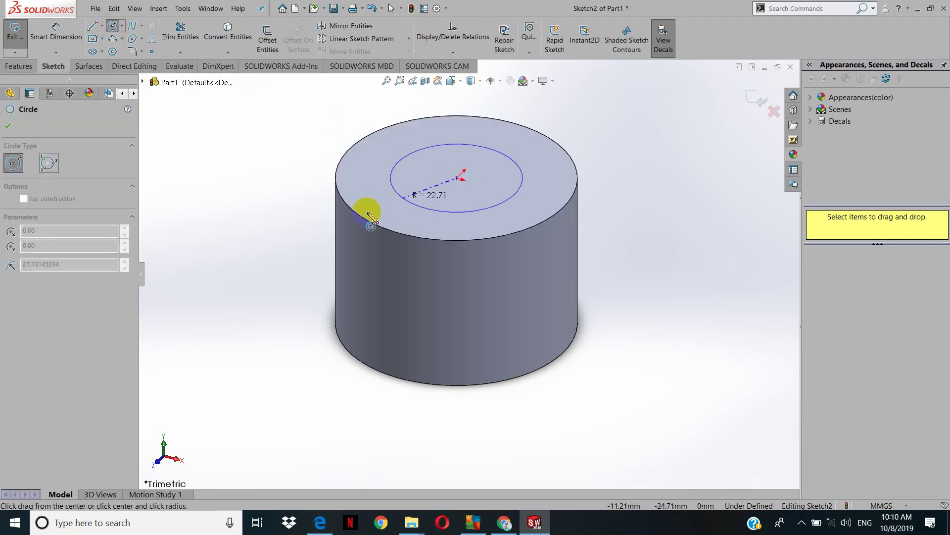
left_click(362, 214)
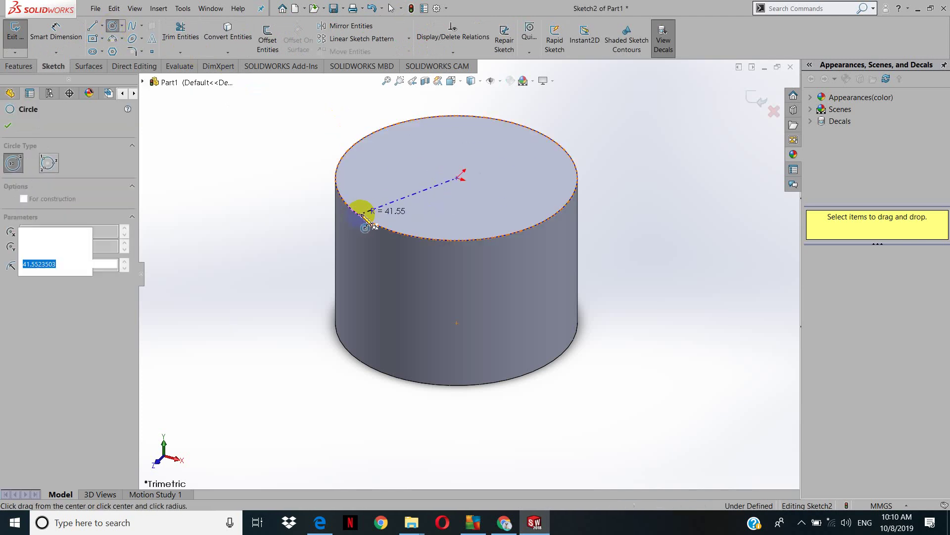
left_click(19, 66)
left_click(556, 36)
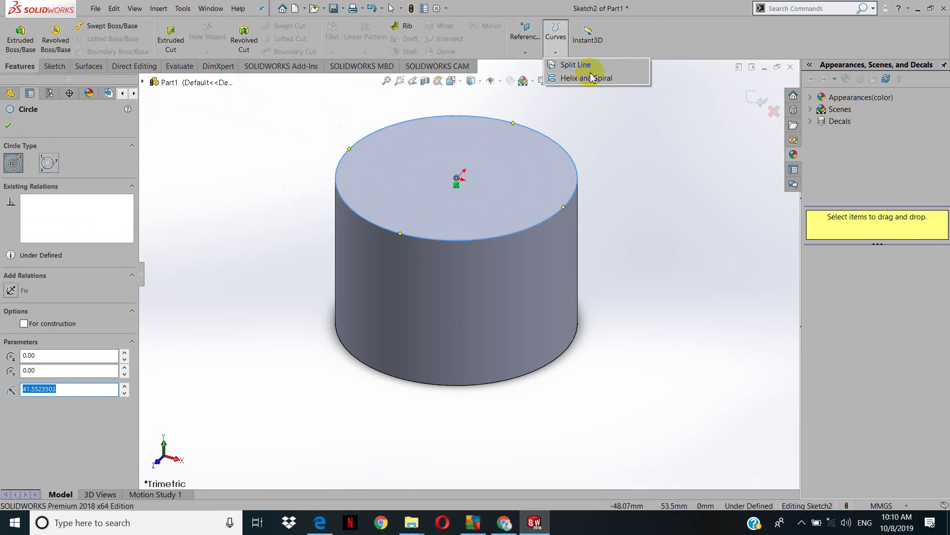
Create a one-revolution helix running downward from the top circle with about 340 mm pitch.
left_click(594, 77)
scroll(495, 193, "up", 5)
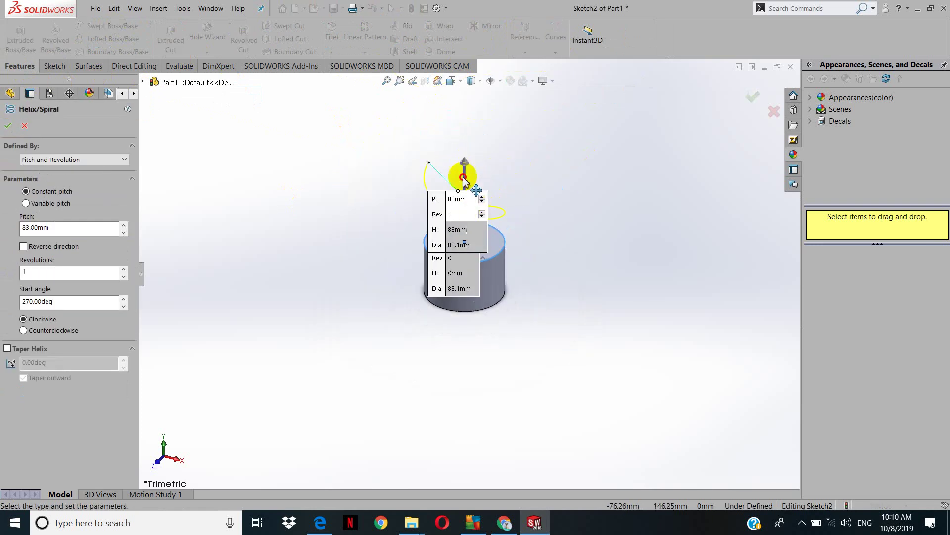
left_click_drag(463, 181, 515, 470)
mouse_move(515, 471)
middle_mouse_down()
mouse_move(357, 409)
mouse_move(372, 416)
mouse_move(424, 212)
mouse_move(446, 208)
mouse_move(420, 328)
mouse_move(478, 342)
mouse_move(537, 416)
middle_mouse_up()
left_click_drag(493, 442, 519, 498)
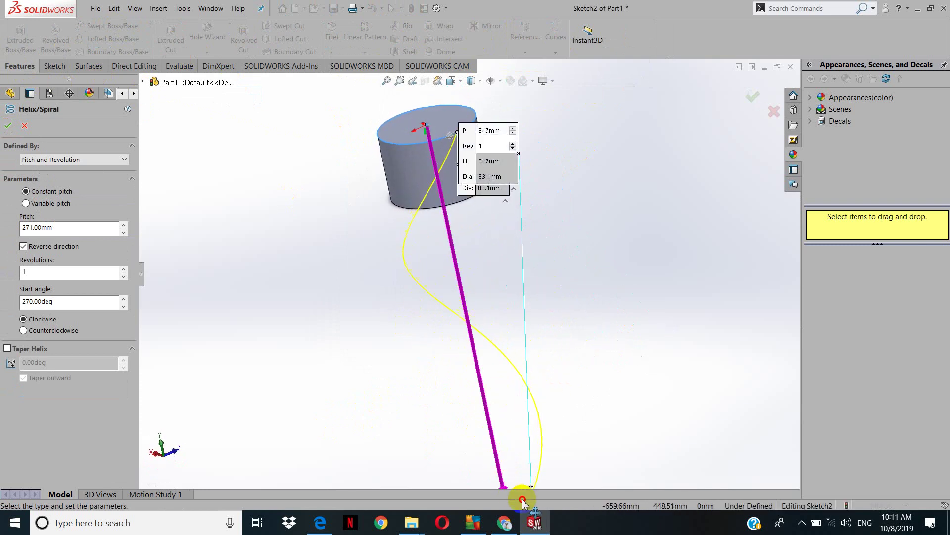
key("Return")
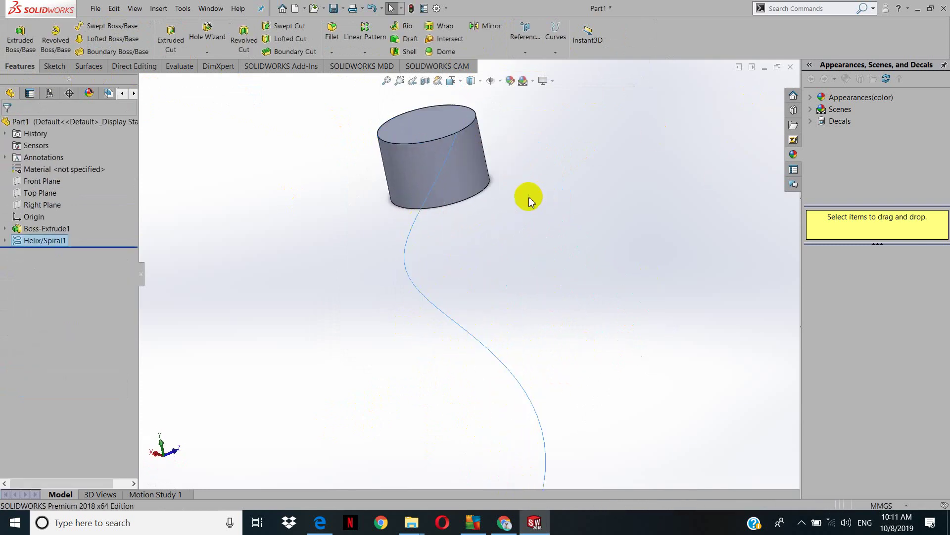
Edit Helix/Spiral1 and confirm its 340 mm pitch.
right_click(50, 243)
left_click(58, 212)
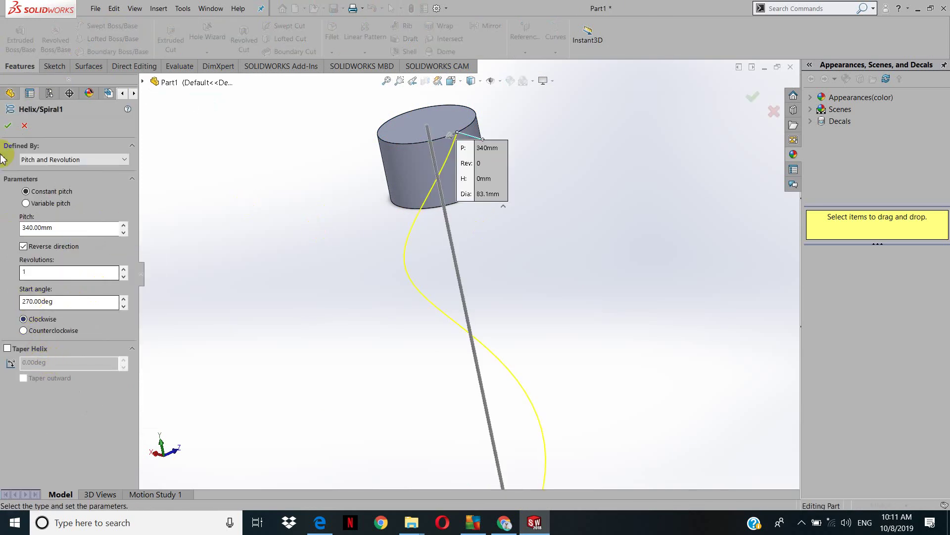
left_click(8, 125)
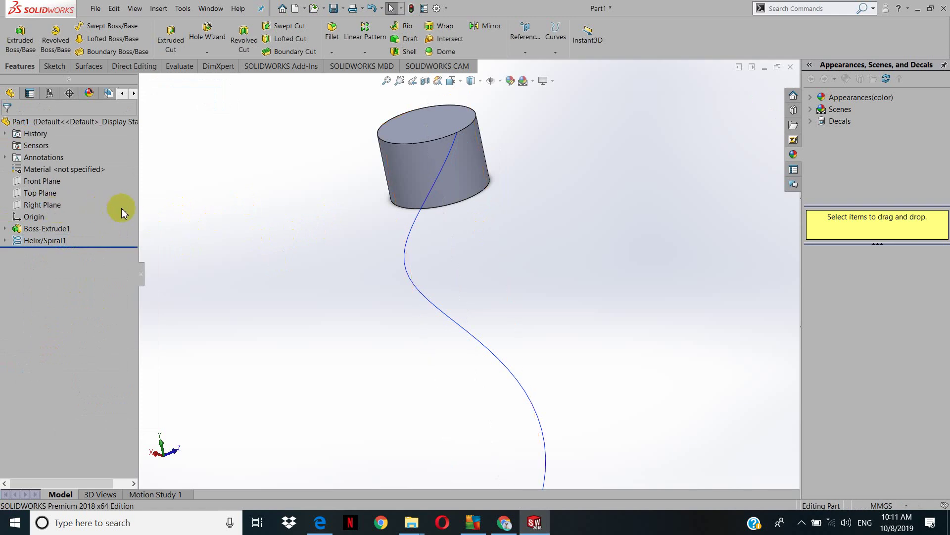
Start a sketch on the cylinder's top face and view it normal-to.
left_click(430, 125)
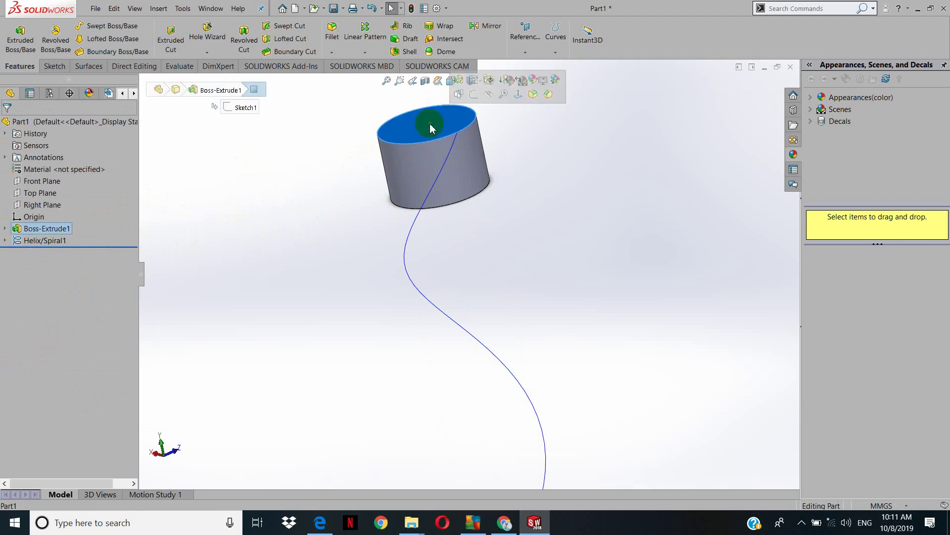
left_click(472, 93)
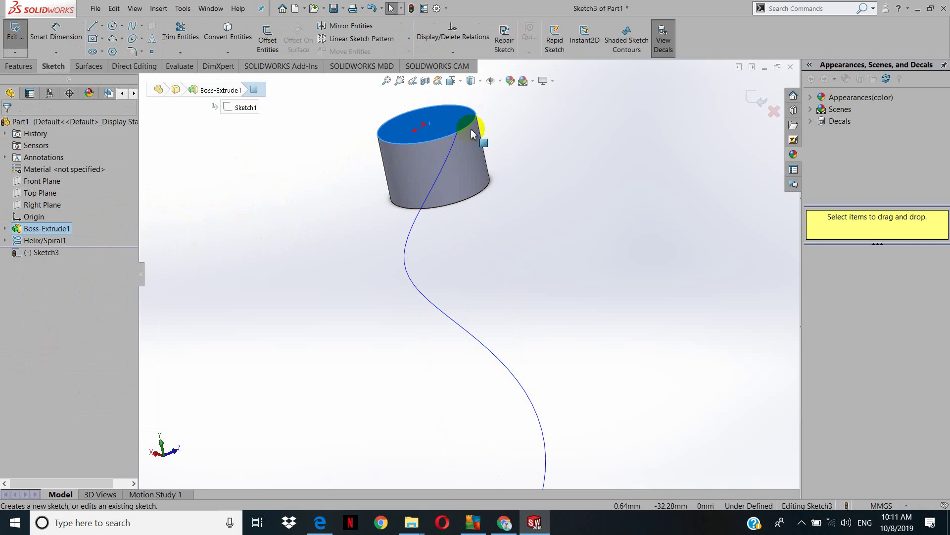
left_click(462, 89)
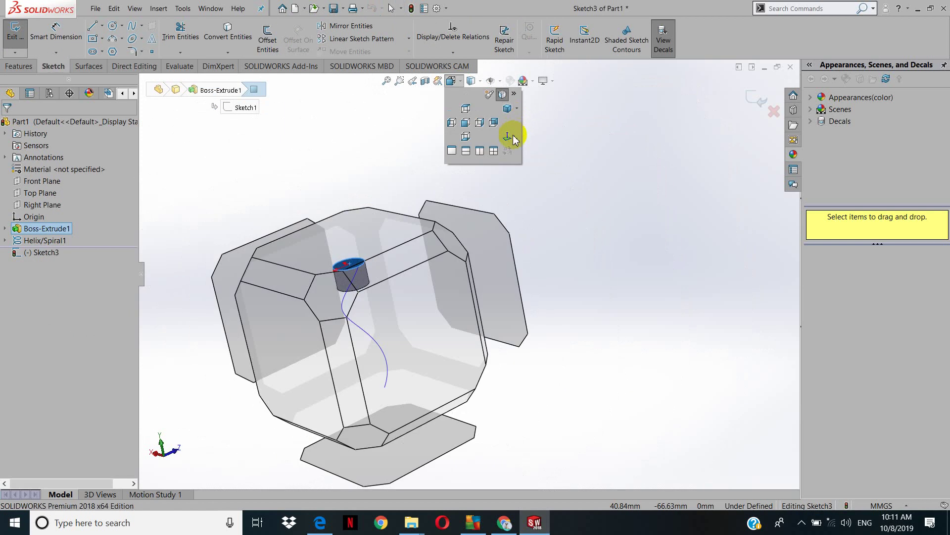
left_click(513, 136)
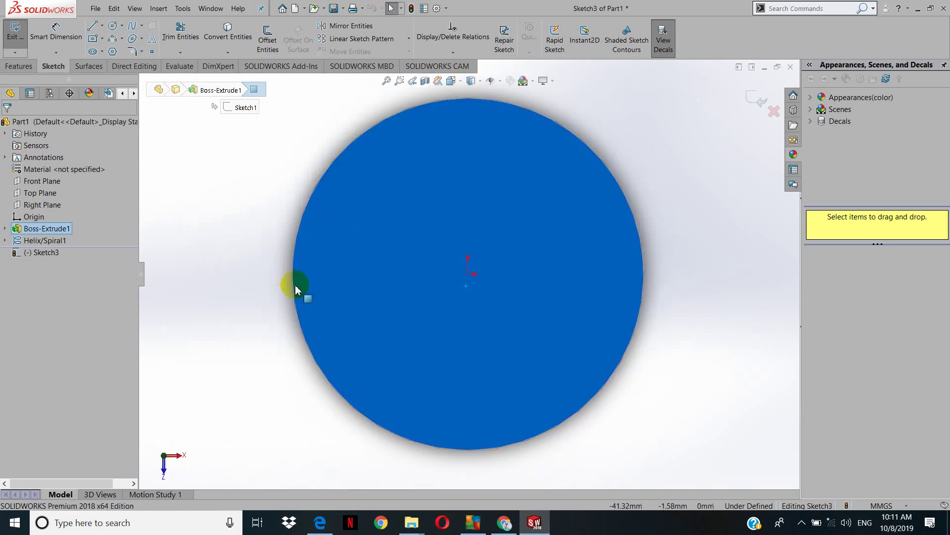
left_click(293, 274)
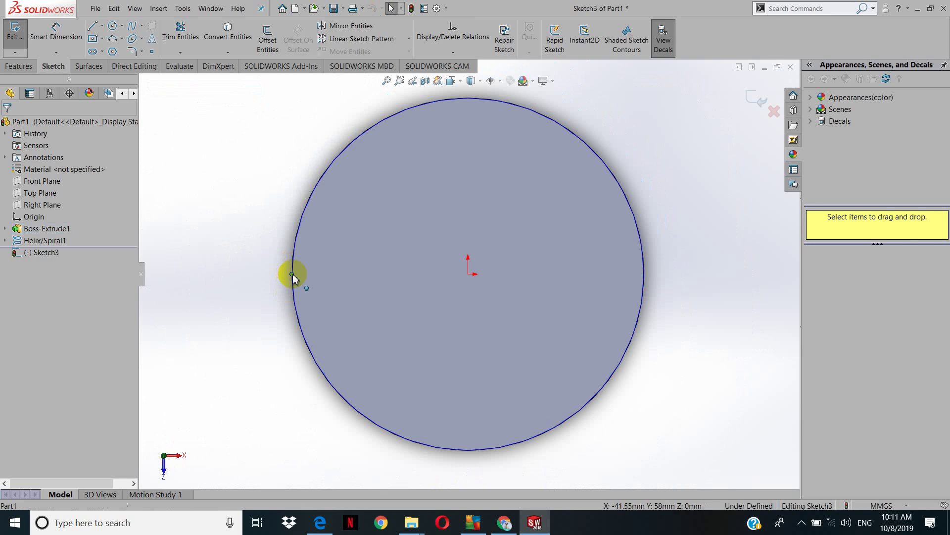
Draw a closed triangular profile with a vertical side at the helix start.
left_click(93, 28)
left_click(276, 247)
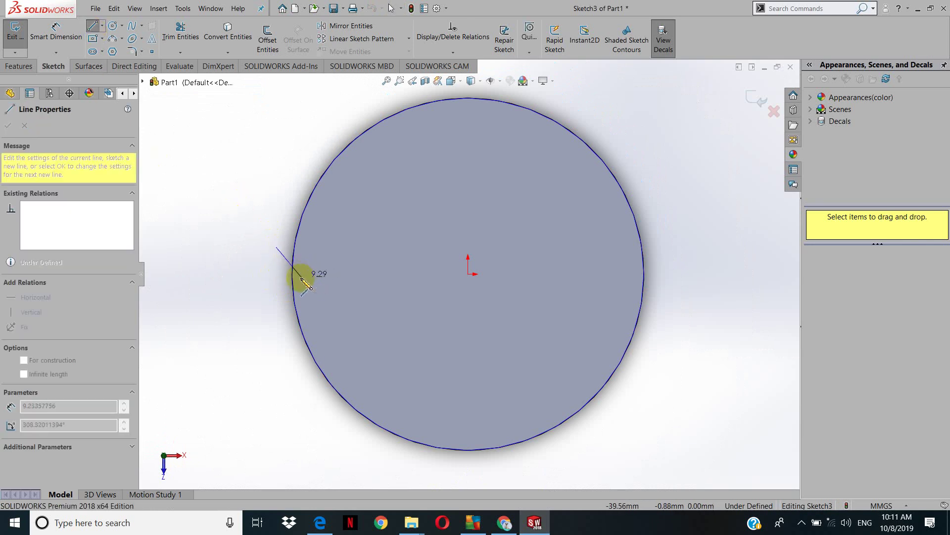
left_click(302, 278)
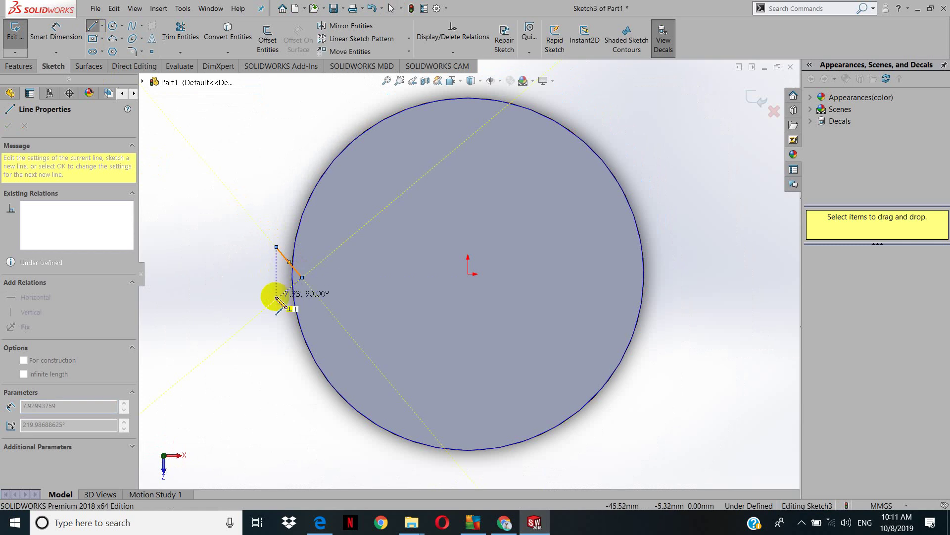
left_click(276, 308)
left_click(276, 247)
Orbit to check the triangle on the cylinder edge and exit Sketch3.
middle_click_drag(265, 240, 277, 203)
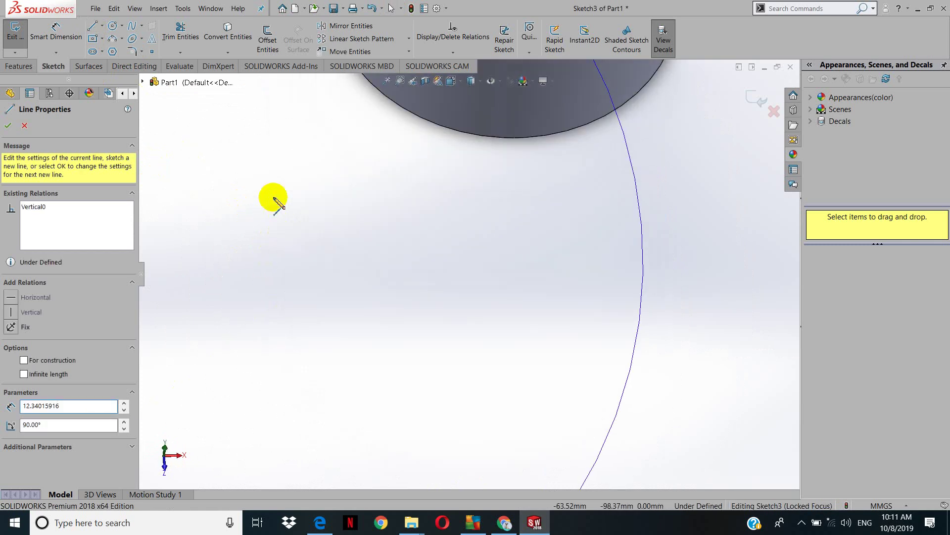
scroll(356, 227, "up", 3)
scroll(446, 202, "up", 2)
scroll(434, 250, "down", 3)
scroll(425, 261, "down", 4)
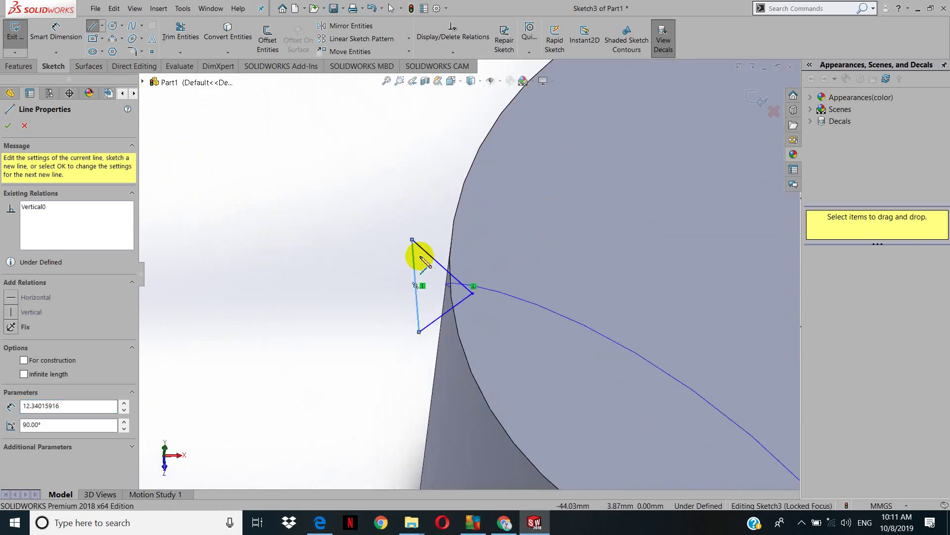
mouse_move(423, 263)
middle_mouse_down()
mouse_move(475, 244)
mouse_move(454, 308)
mouse_move(436, 304)
middle_mouse_up()
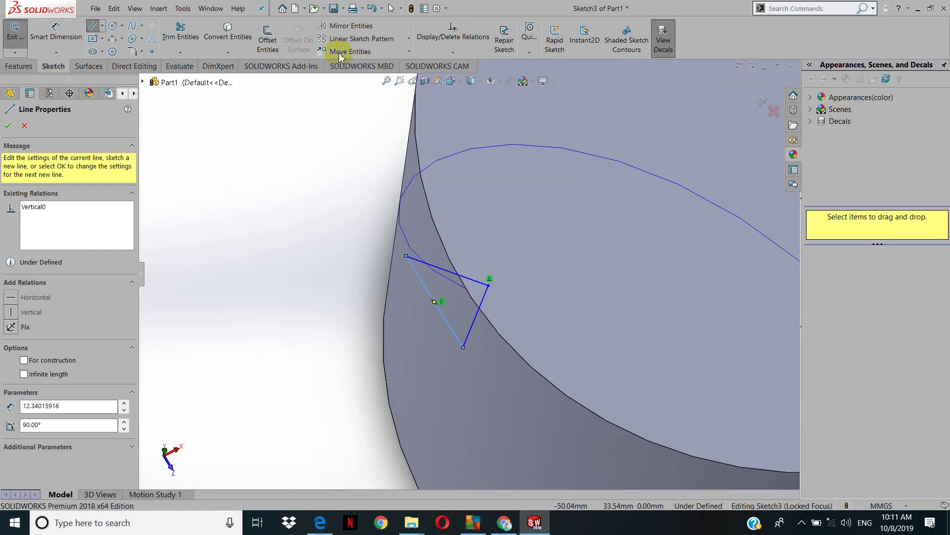
left_click(744, 90)
Swept-cut the triangular Sketch3 profile along Helix/Spiral1 to make Cut-Sweep1.
left_click(19, 66)
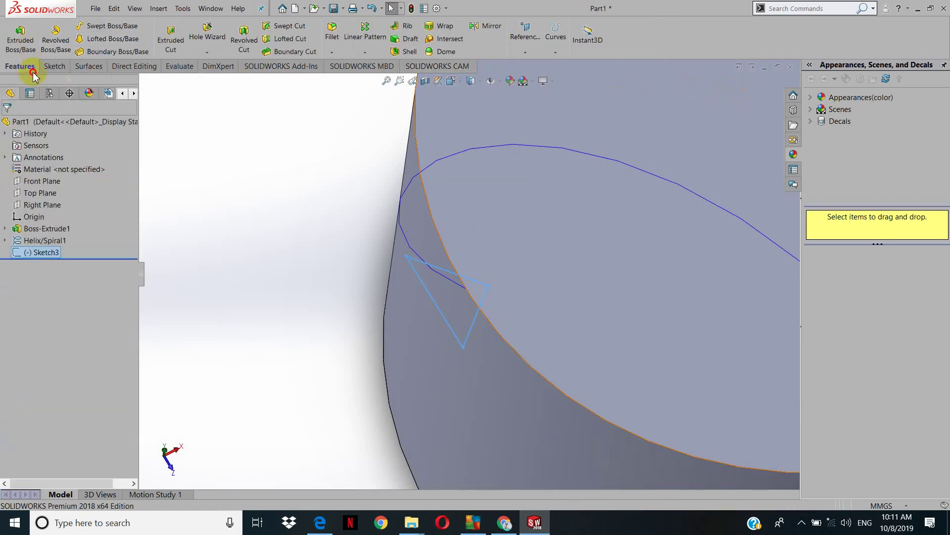
left_click(290, 30)
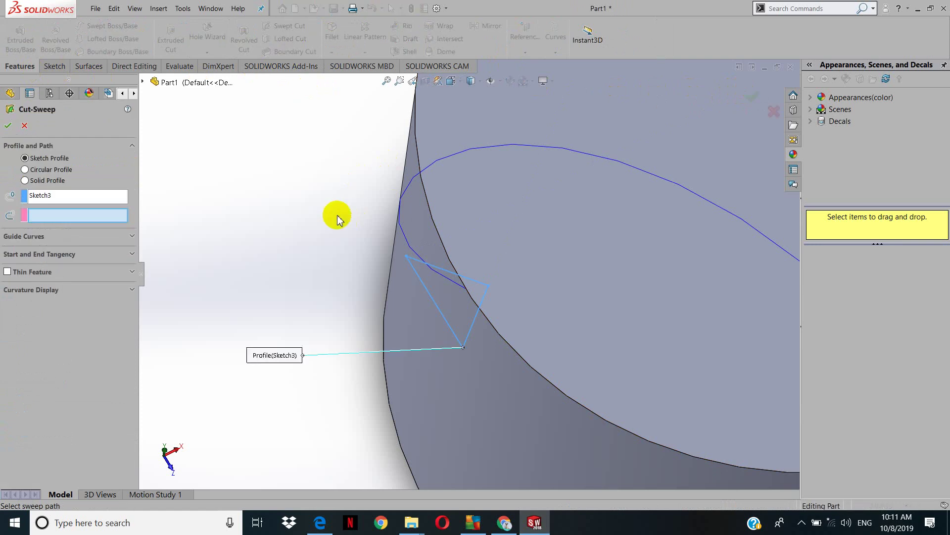
middle_click_drag(335, 212, 378, 120)
scroll(456, 184, "up", 3)
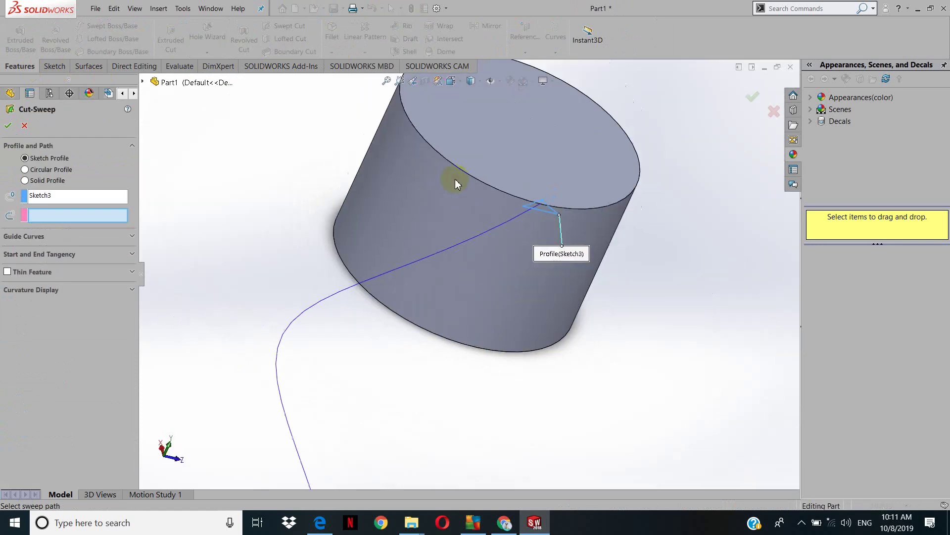
left_click(471, 240)
left_click(752, 97)
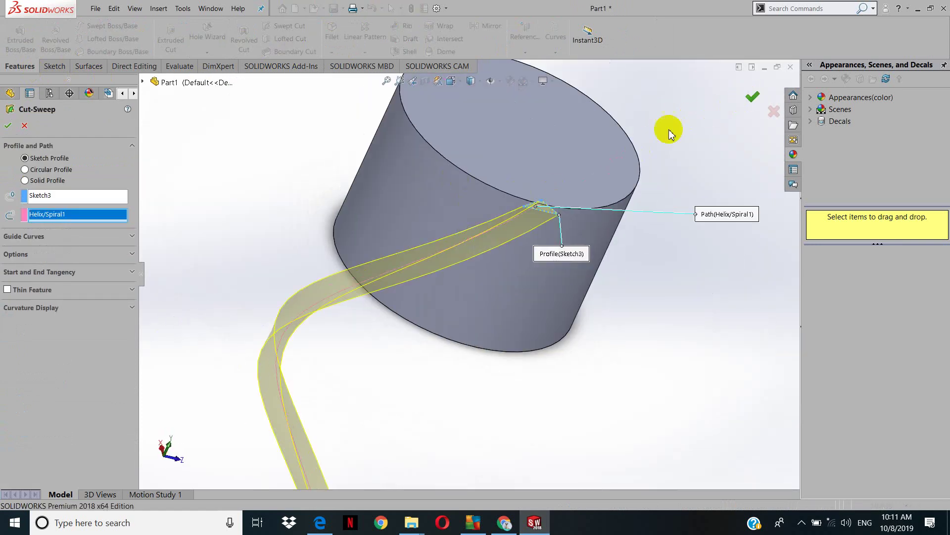
mouse_move(601, 177)
middle_mouse_down()
mouse_move(582, 181)
mouse_move(590, 198)
middle_mouse_up()
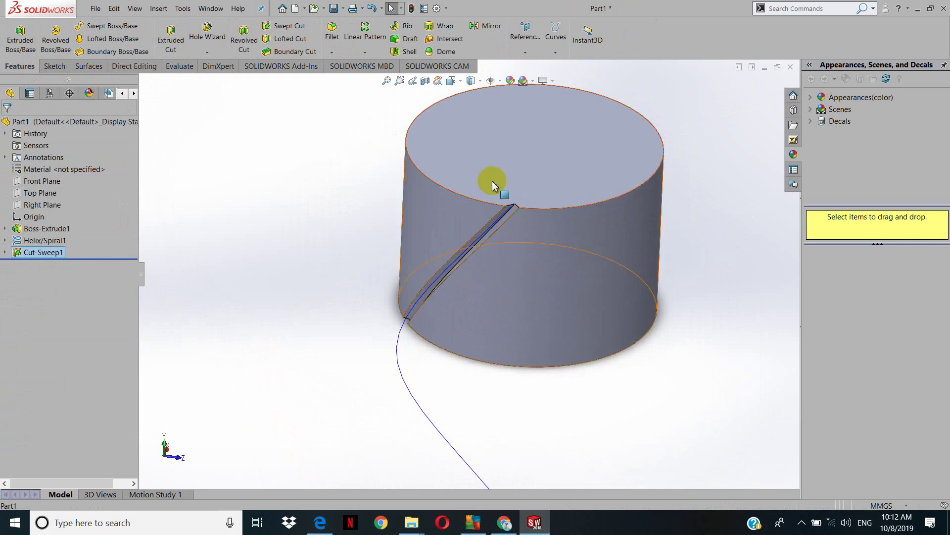
Mirror Cut-Sweep1 about the Right Plane to add a second helical groove.
key("z")
left_click(57, 204)
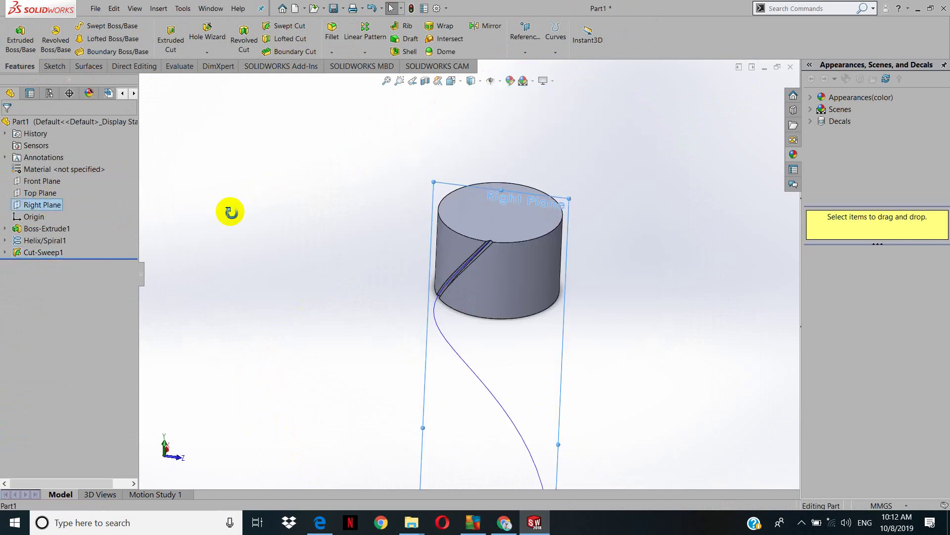
middle_click_drag(229, 212, 227, 261)
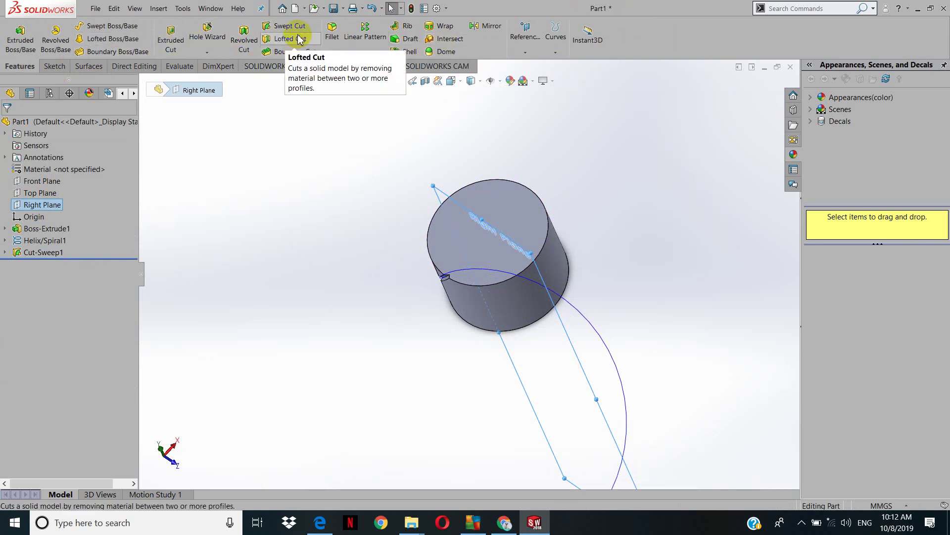
left_click(485, 26)
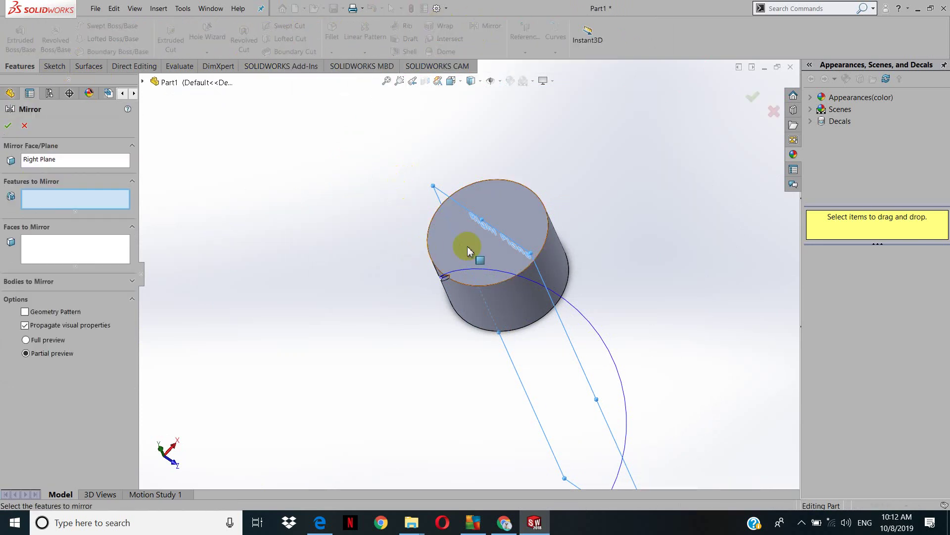
left_click(142, 82)
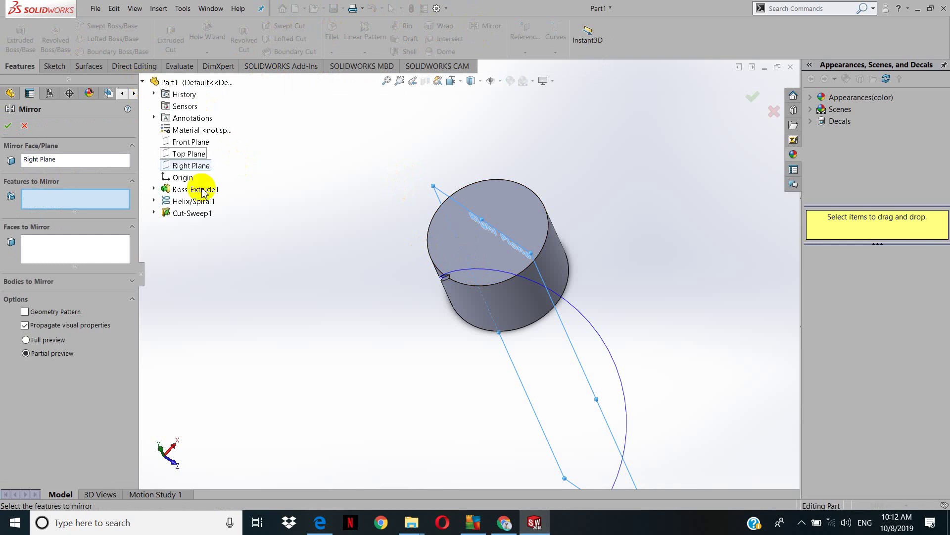
left_click(198, 214)
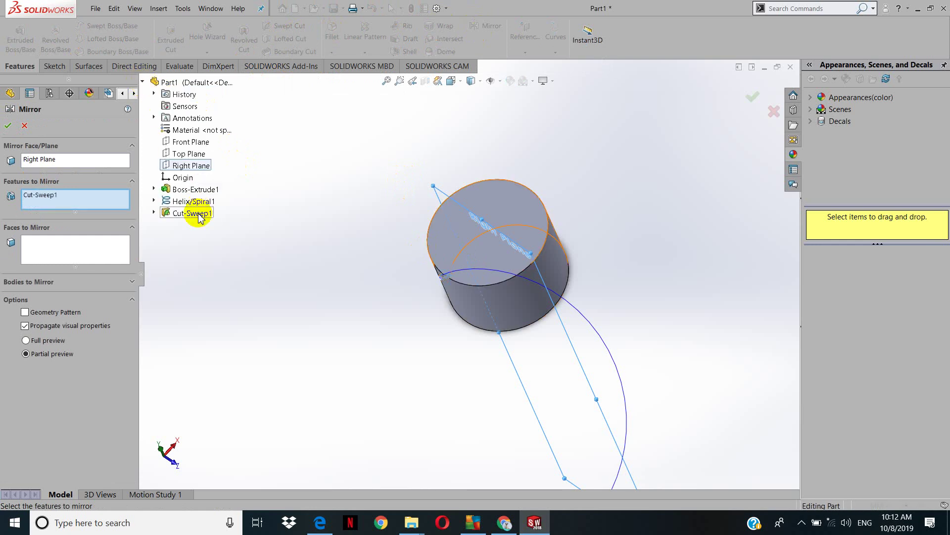
left_click(753, 97)
mouse_move(628, 244)
middle_mouse_down()
mouse_move(560, 251)
mouse_move(556, 263)
mouse_move(637, 263)
mouse_move(516, 197)
middle_mouse_up()
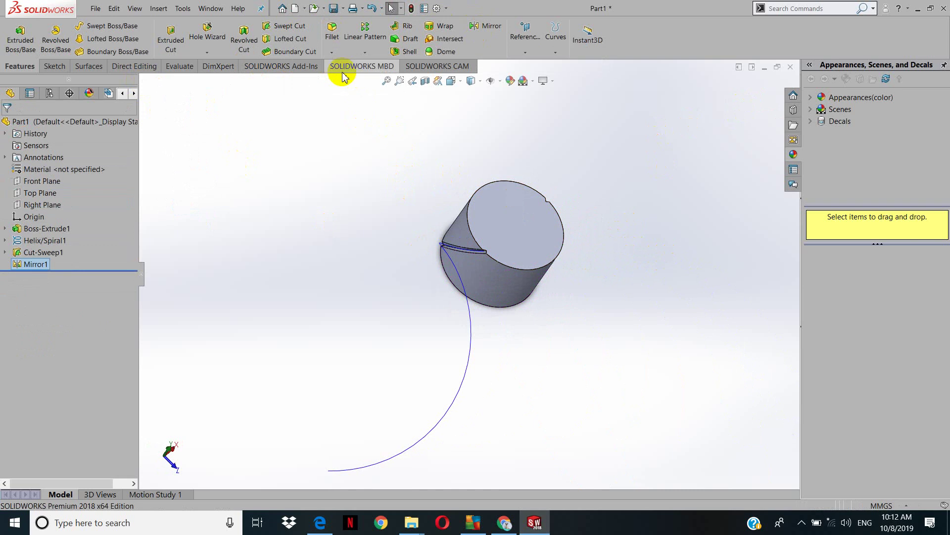
left_click(365, 52)
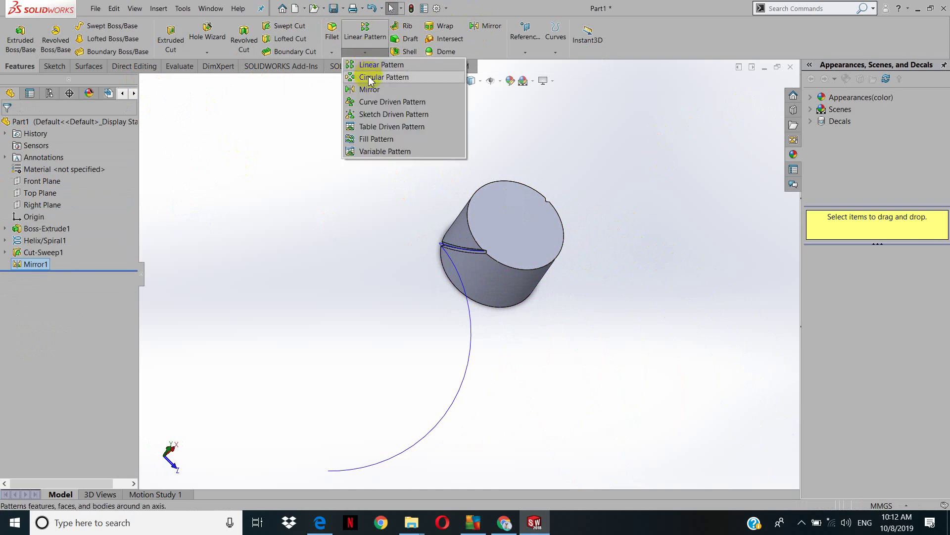
Start a circular pattern of Mirror1 about the top circular edge.
left_click(370, 78)
mouse_move(430, 212)
middle_mouse_down()
mouse_move(278, 166)
mouse_move(303, 176)
middle_mouse_up()
left_click(80, 167)
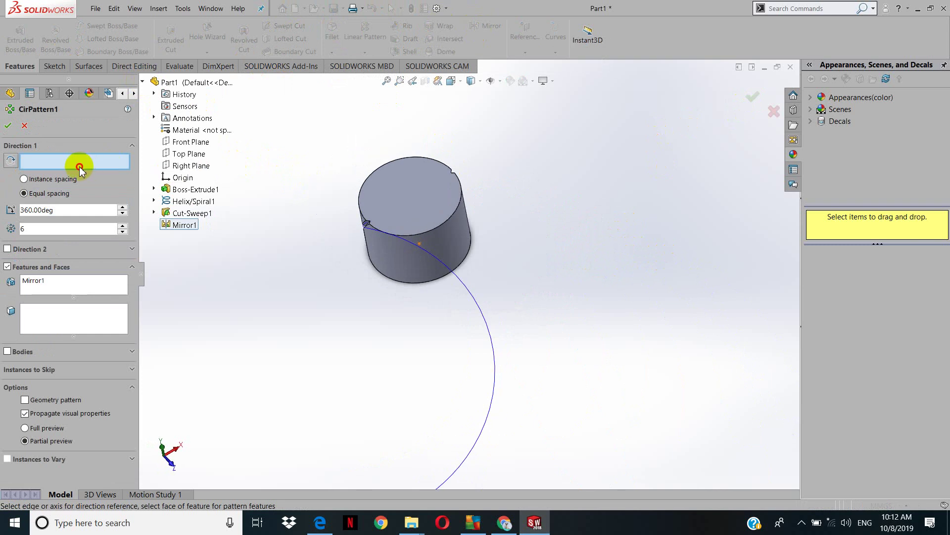
left_click(418, 239)
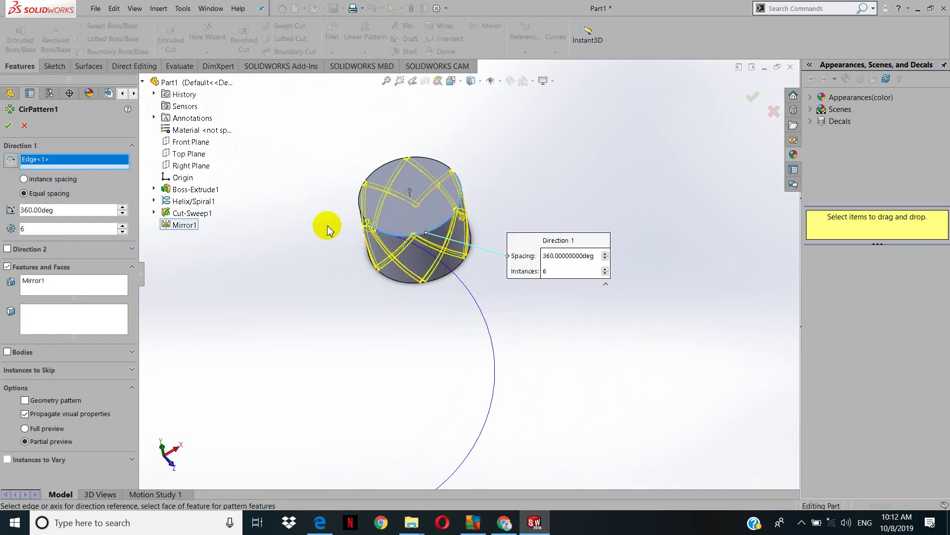
mouse_move(329, 227)
middle_mouse_down()
mouse_move(337, 171)
mouse_move(357, 202)
middle_mouse_up()
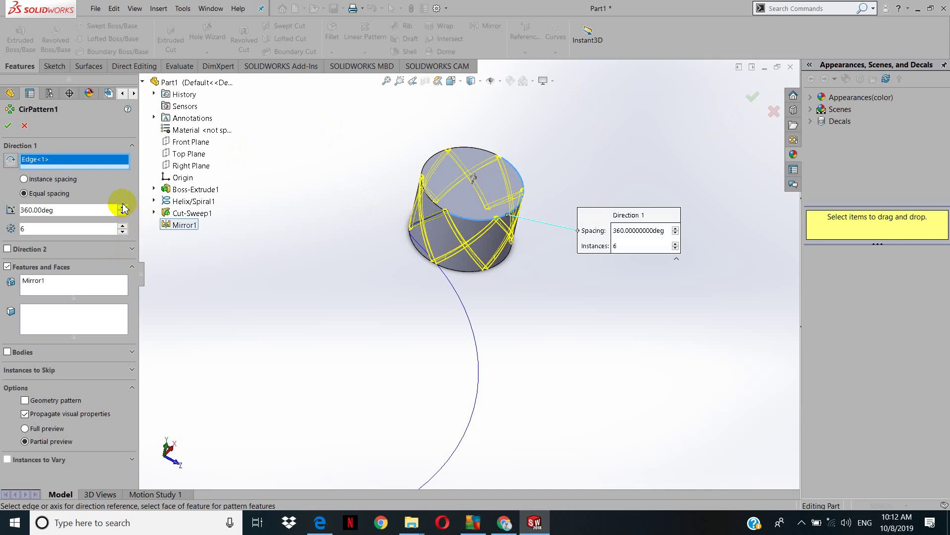
Reduce the pattern instances from 24 down to 13 and update the preview.
left_click_drag(126, 226, 126, 226)
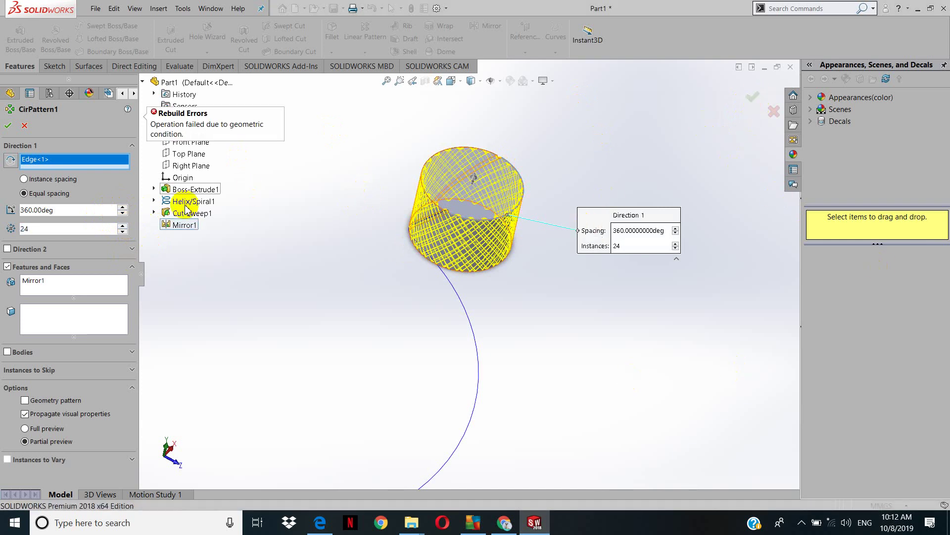
left_click_drag(122, 232, 122, 235)
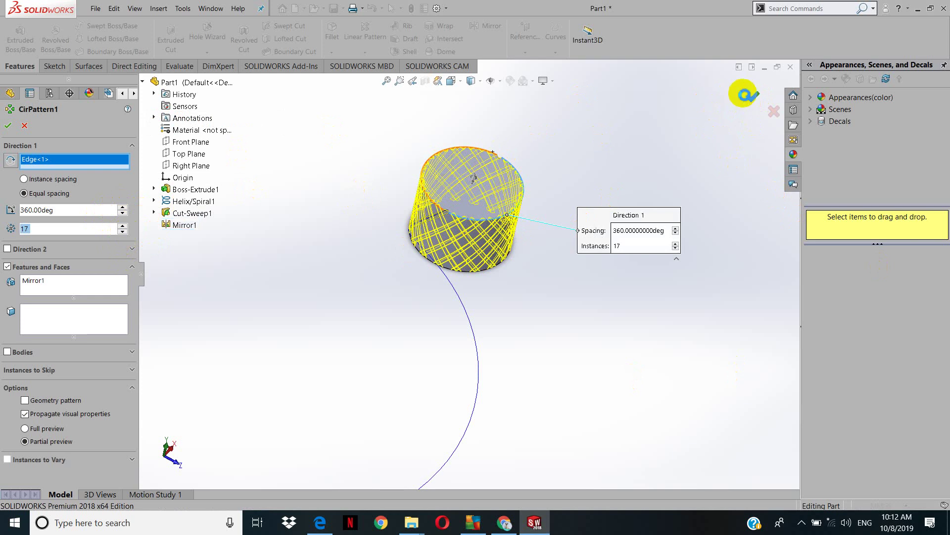
left_click(123, 232)
left_click(123, 231)
mouse_move(386, 236)
middle_mouse_down()
mouse_move(508, 277)
mouse_move(340, 237)
mouse_move(435, 272)
mouse_move(420, 288)
mouse_move(407, 285)
middle_mouse_up()
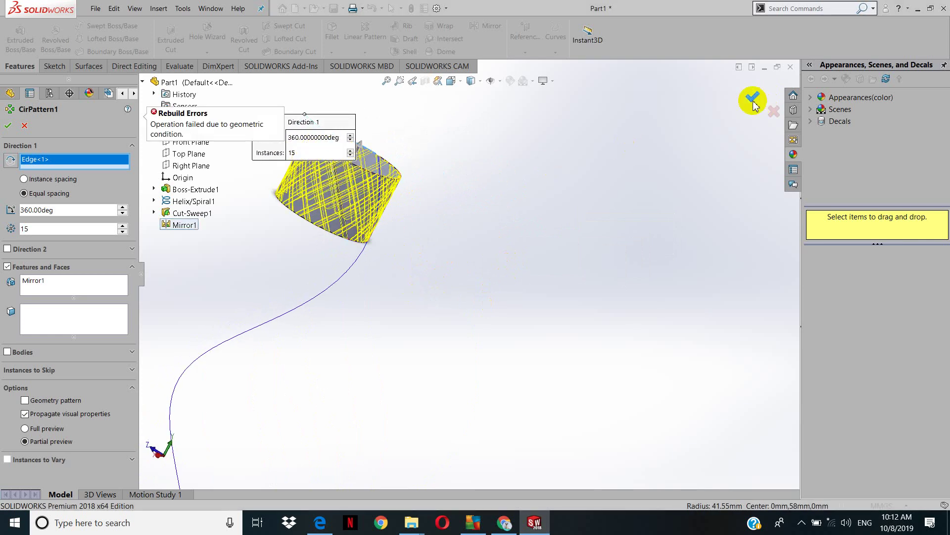
key("f")
mouse_move(348, 214)
middle_mouse_down()
mouse_move(371, 198)
mouse_move(361, 220)
mouse_move(391, 223)
middle_mouse_up()
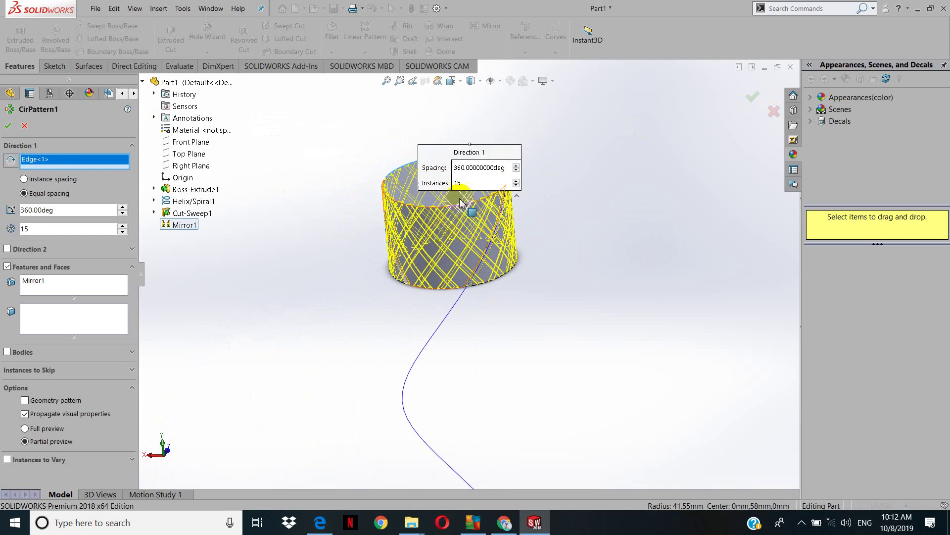
left_click(123, 231)
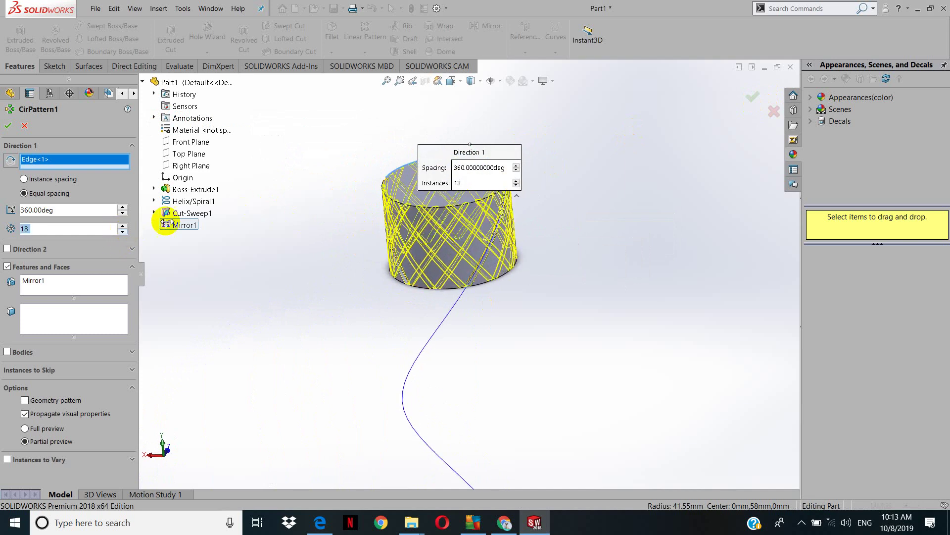
left_click(748, 99)
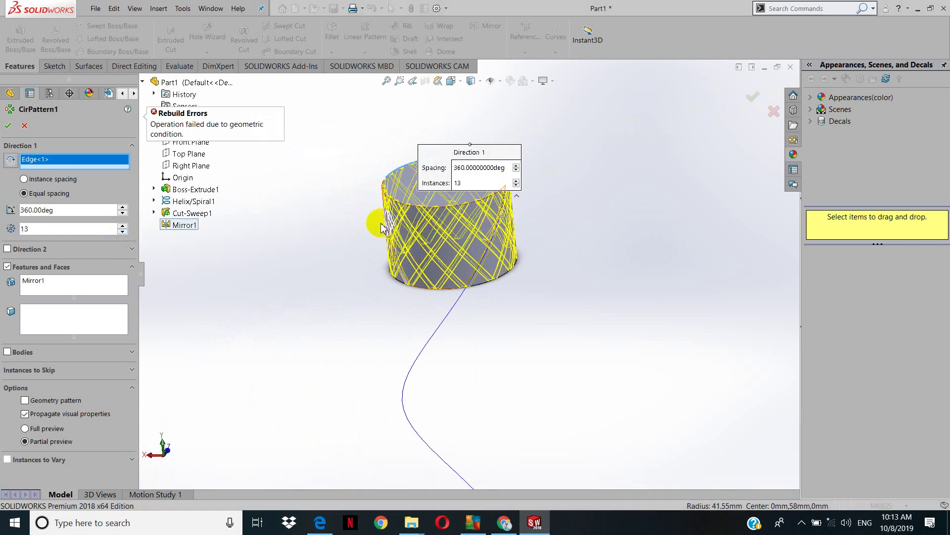
Lower the instances to 12, then 10, retrying the 360° pattern each time.
left_click(122, 231)
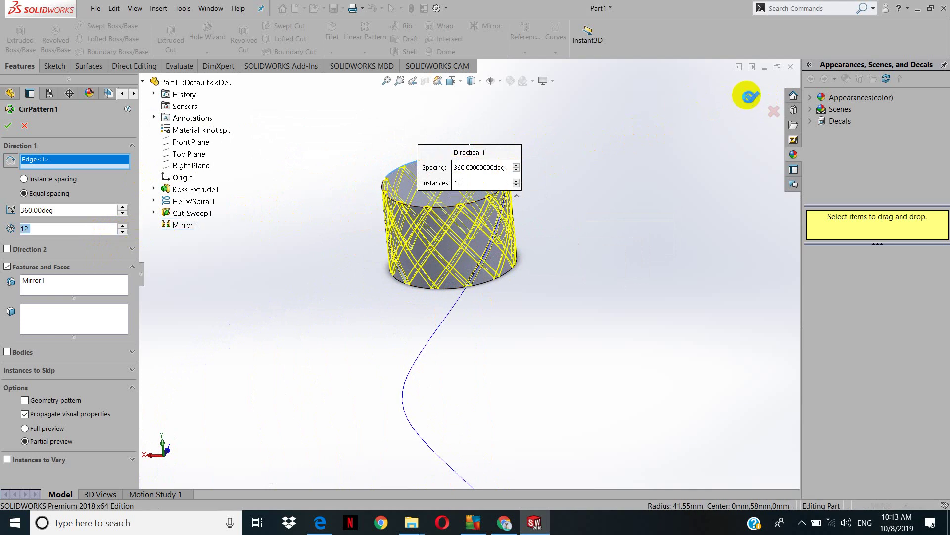
left_click(749, 97)
left_click(122, 231)
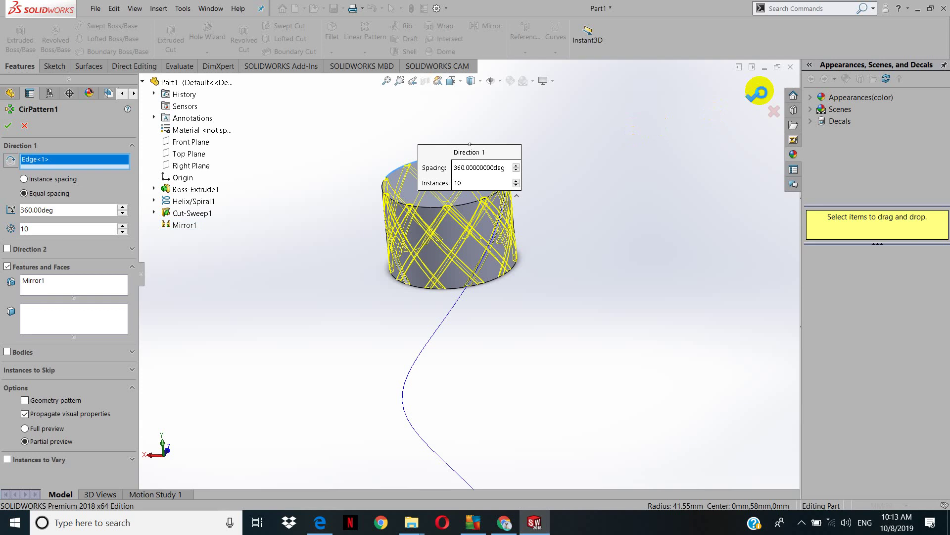
left_click(755, 95)
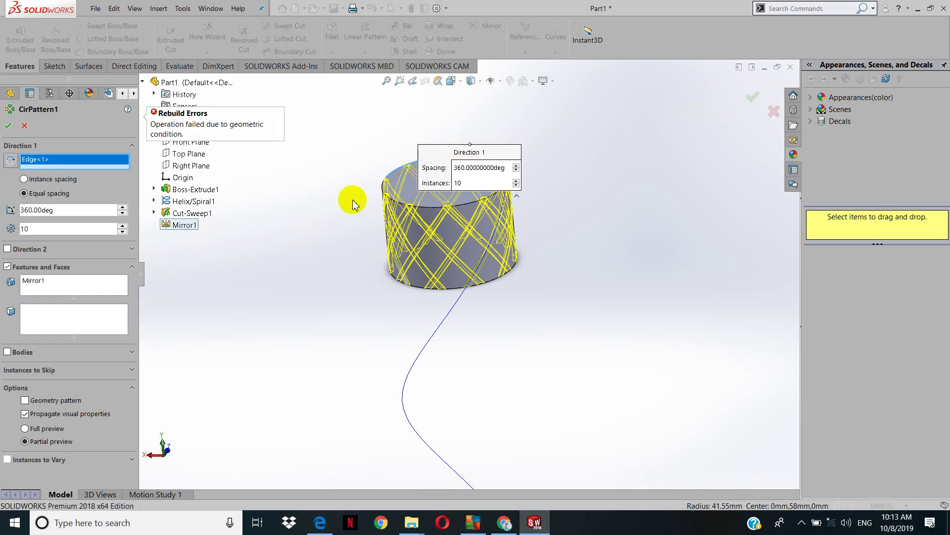
mouse_move(353, 205)
middle_mouse_down()
mouse_move(402, 158)
mouse_move(414, 238)
mouse_move(445, 247)
mouse_move(442, 266)
mouse_move(483, 279)
middle_mouse_up()
Lower the pattern instances to 9 and try to accept the pattern.
scroll(481, 175, "down", 3)
scroll(448, 224, "down", 2)
scroll(448, 263, "down", 5)
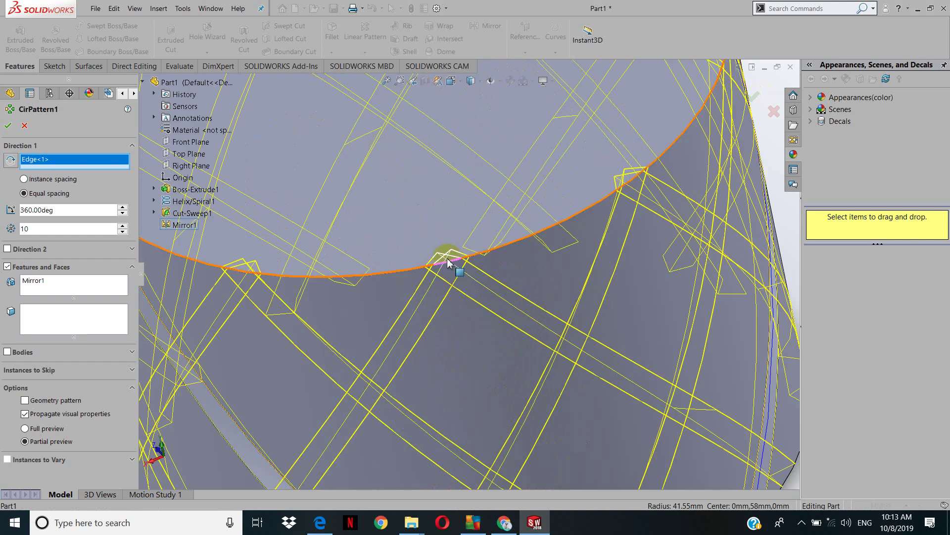
left_click(124, 231)
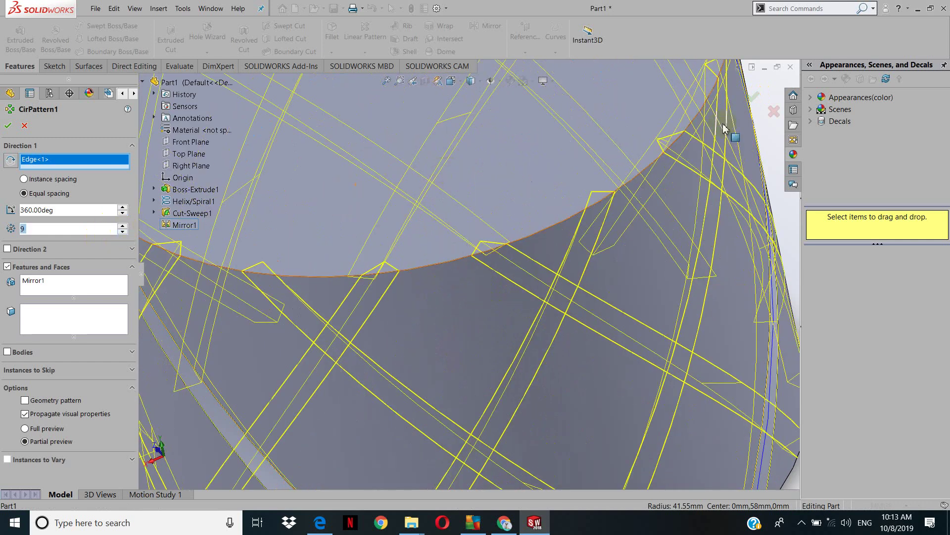
left_click(762, 100)
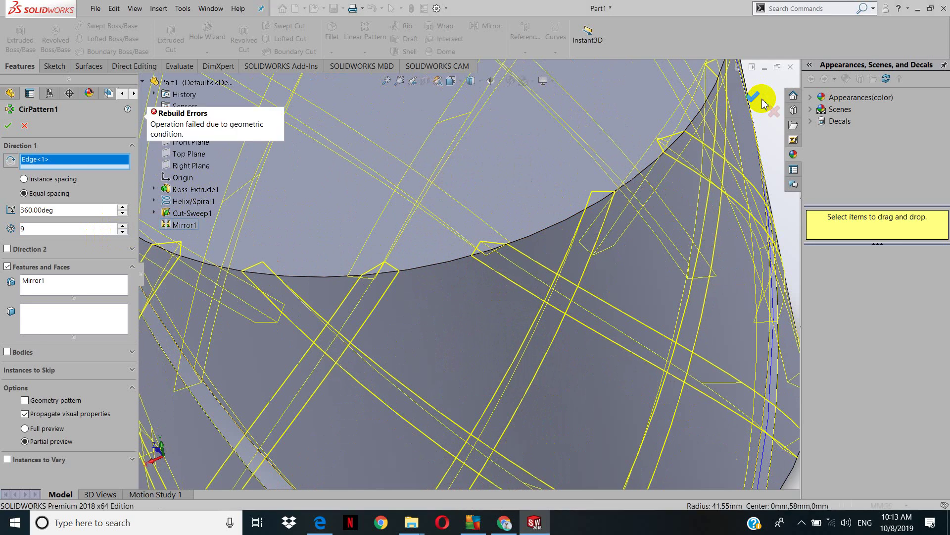
Reduce the instances further down to 2 and retry accepting the pattern.
left_click(123, 231)
left_click(123, 231)
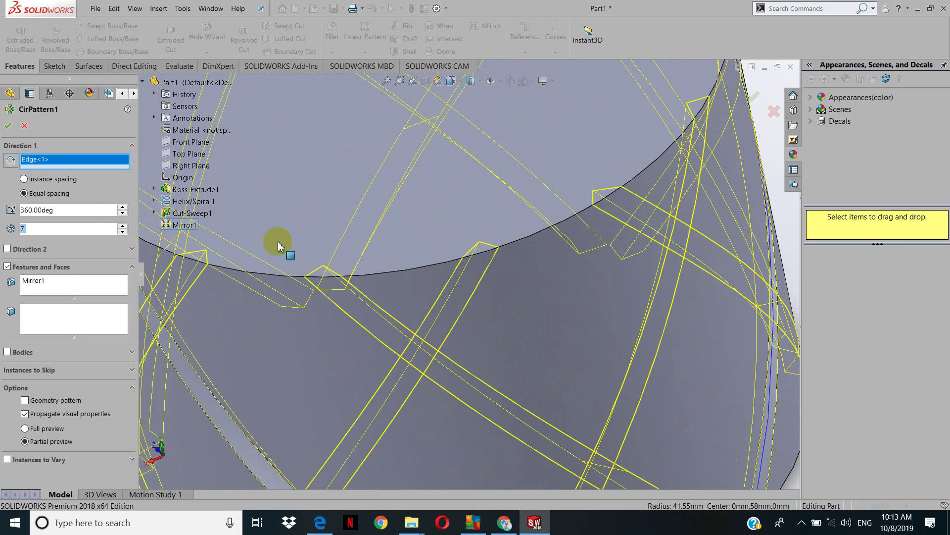
key("f")
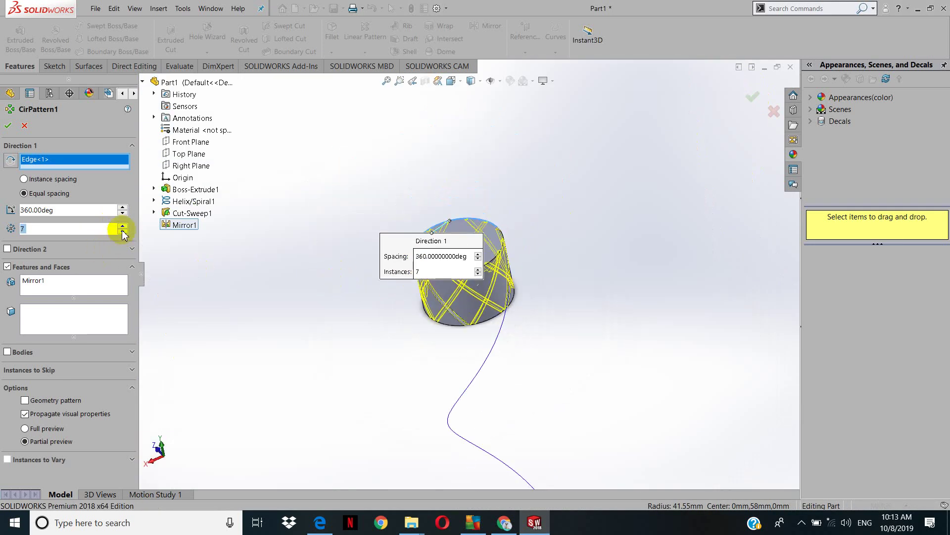
left_click(123, 232)
left_click(122, 231)
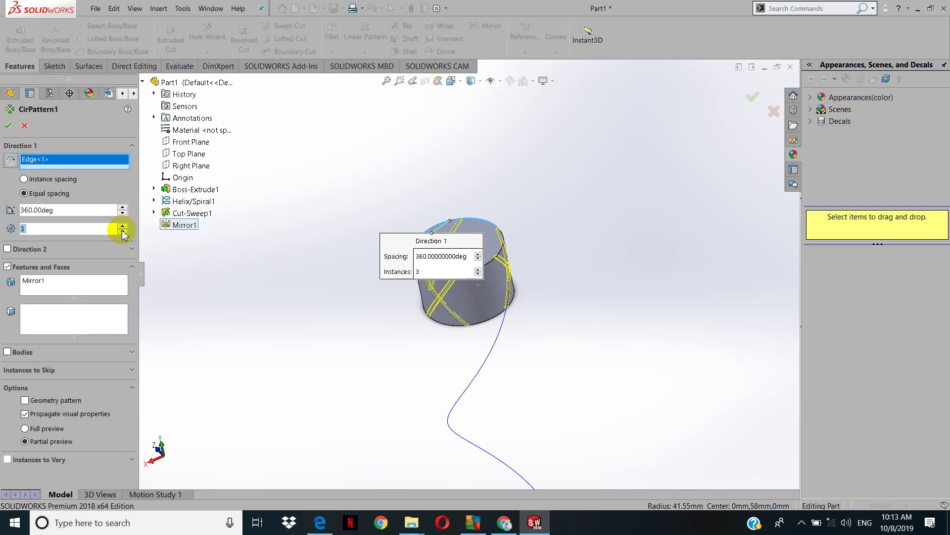
mouse_move(333, 301)
middle_mouse_down()
mouse_move(324, 233)
mouse_move(425, 283)
mouse_move(399, 323)
mouse_move(593, 204)
middle_mouse_up()
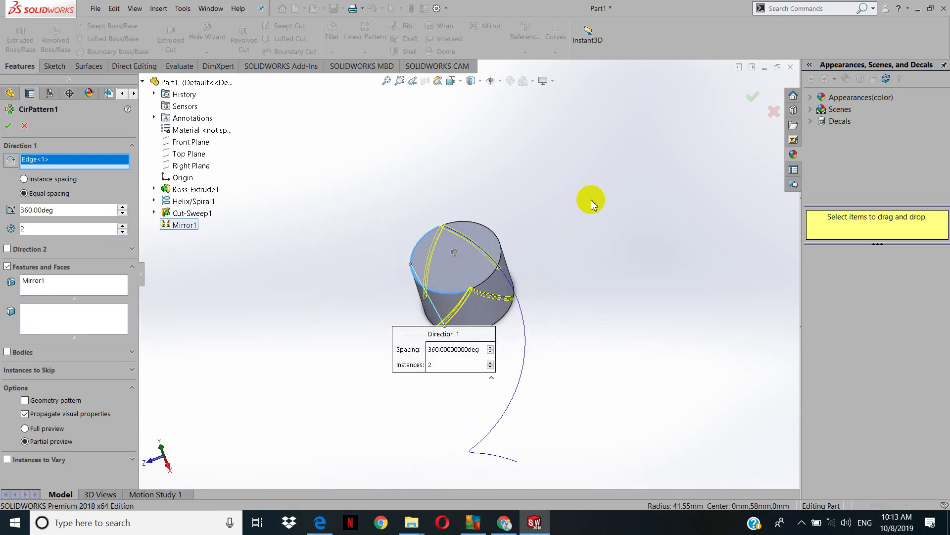
left_click(753, 97)
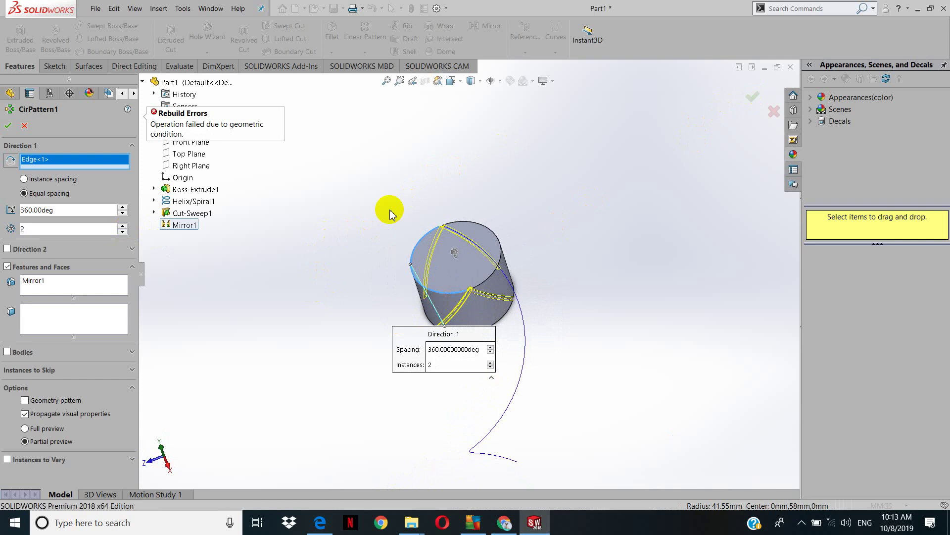
scroll(493, 262, "down", 5)
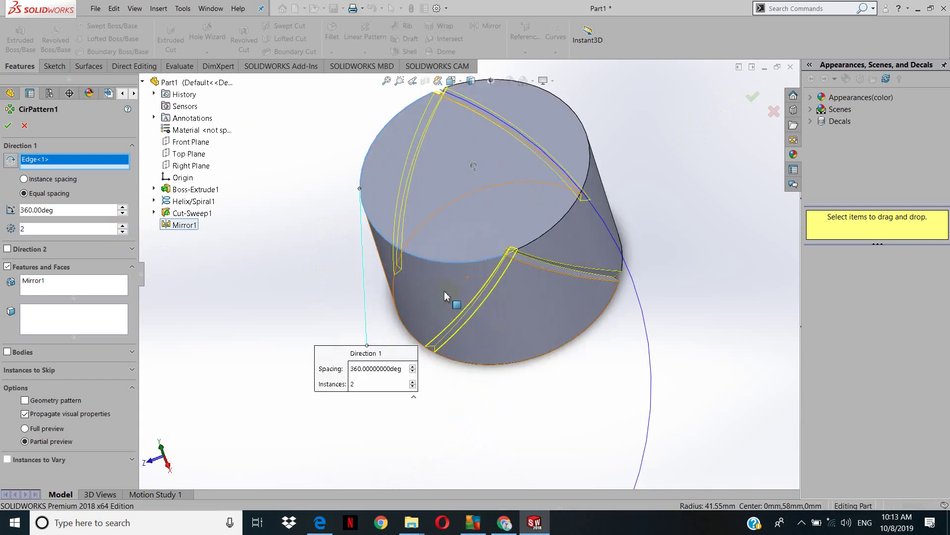
Enable Geometry pattern and accept the 2-instance circular pattern as CirPattern9.
mouse_move(452, 237)
middle_mouse_down()
mouse_move(455, 191)
mouse_move(478, 136)
mouse_move(471, 178)
mouse_move(500, 208)
mouse_move(269, 314)
middle_mouse_up()
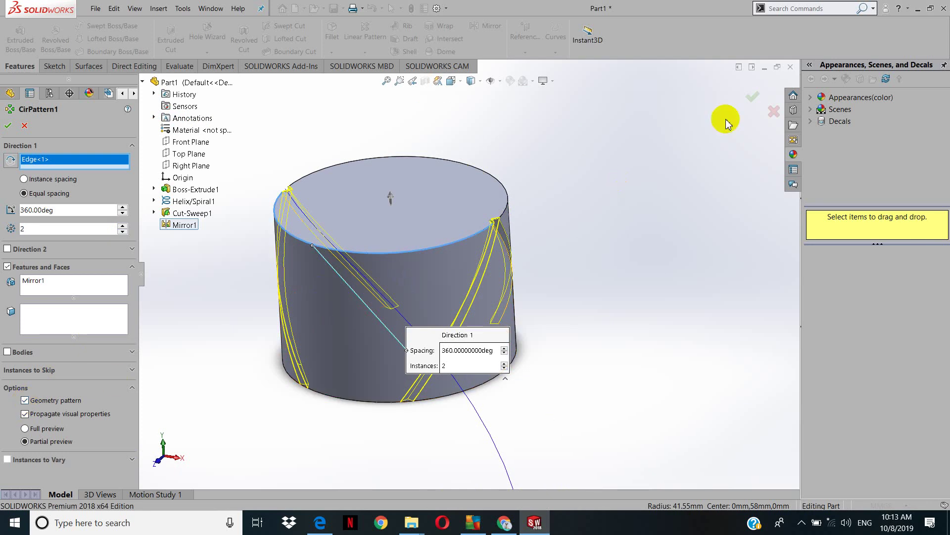
left_click(752, 92)
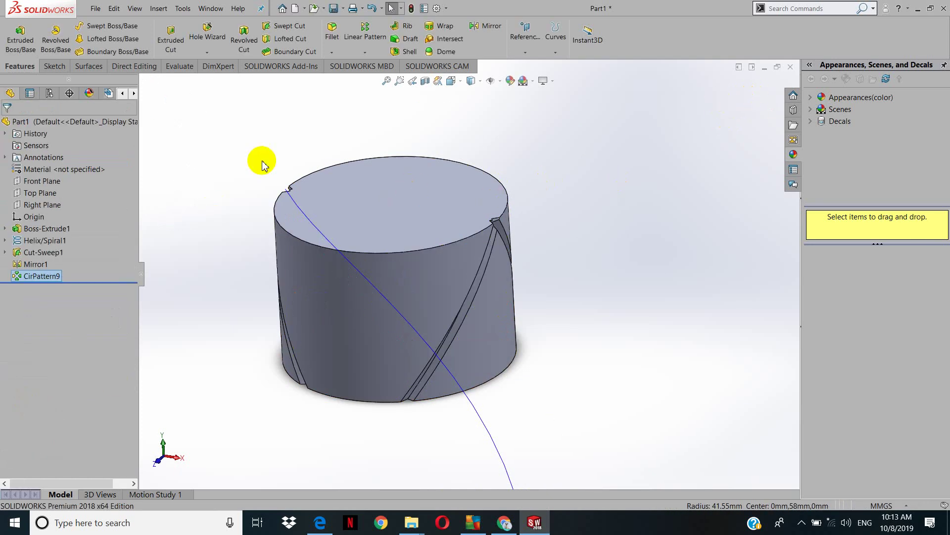
Edit CirPattern9 and try raising its instance count to 19.
right_click(44, 281)
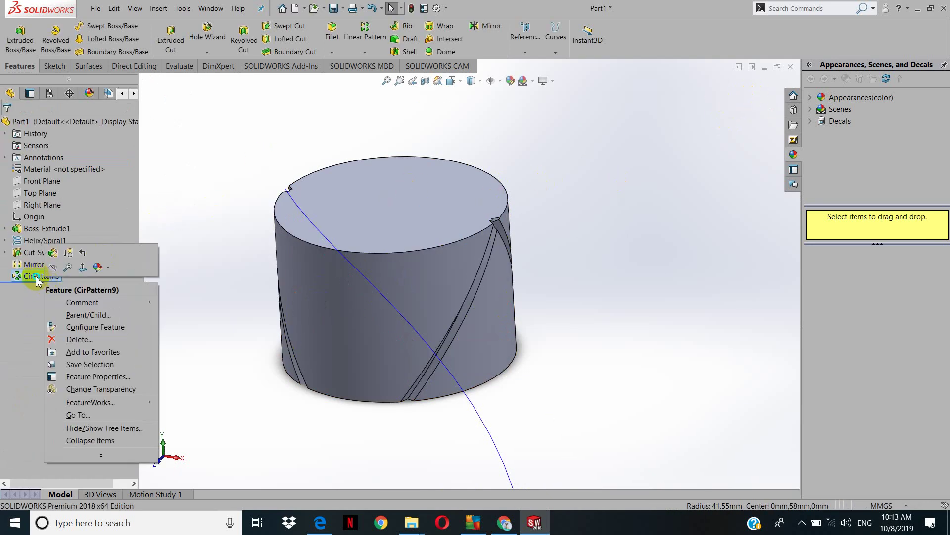
left_click(42, 250)
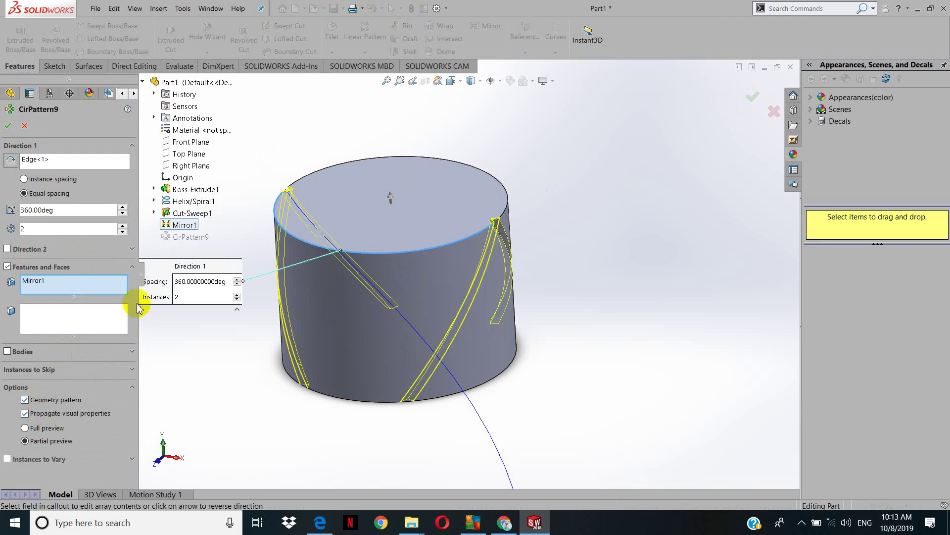
left_click(122, 225)
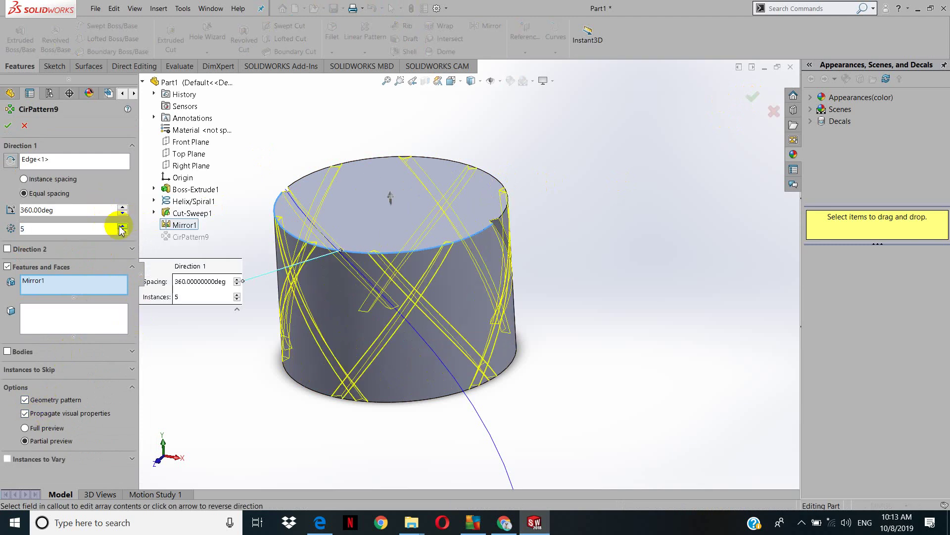
left_click(122, 225)
left_click(121, 225)
left_click(122, 226)
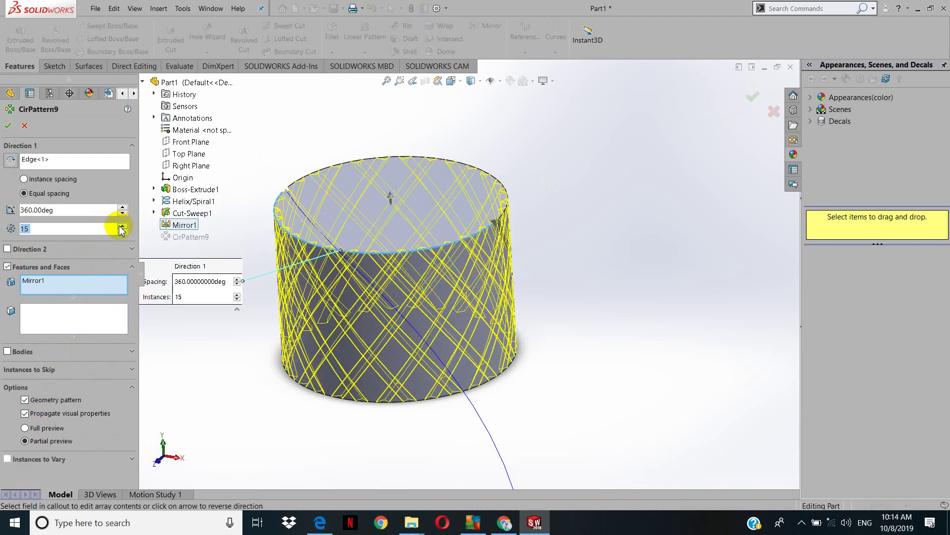
left_click(121, 226)
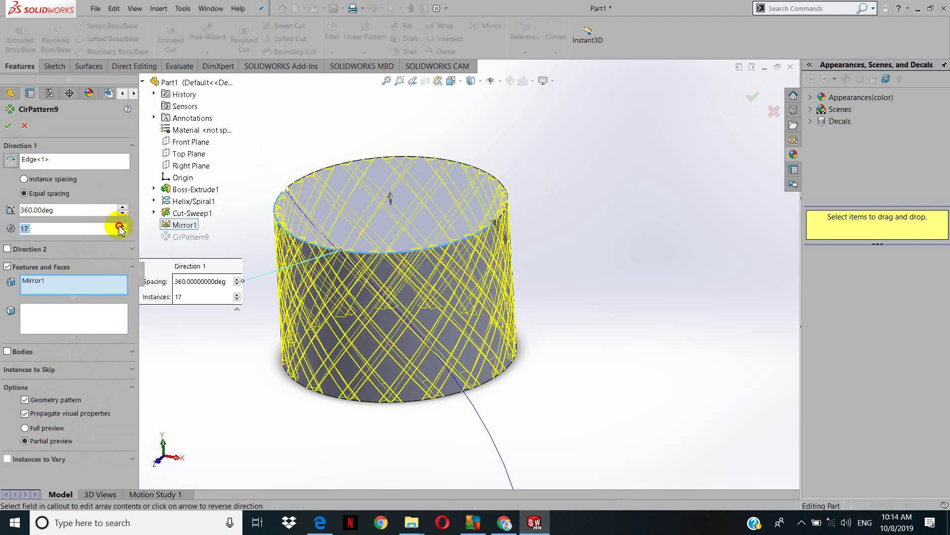
left_click(753, 98)
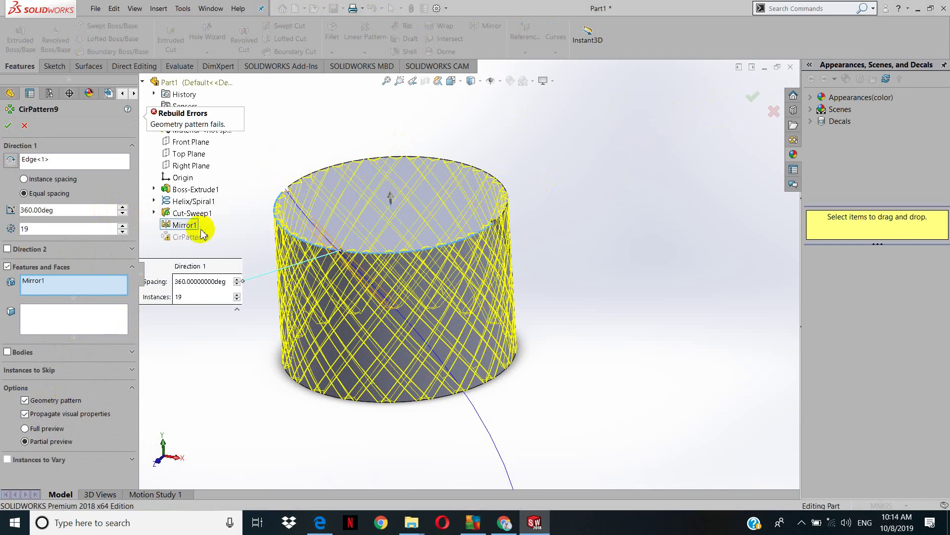
Try the pattern again with 11 and then 5 instances.
left_click(127, 232)
type("11")
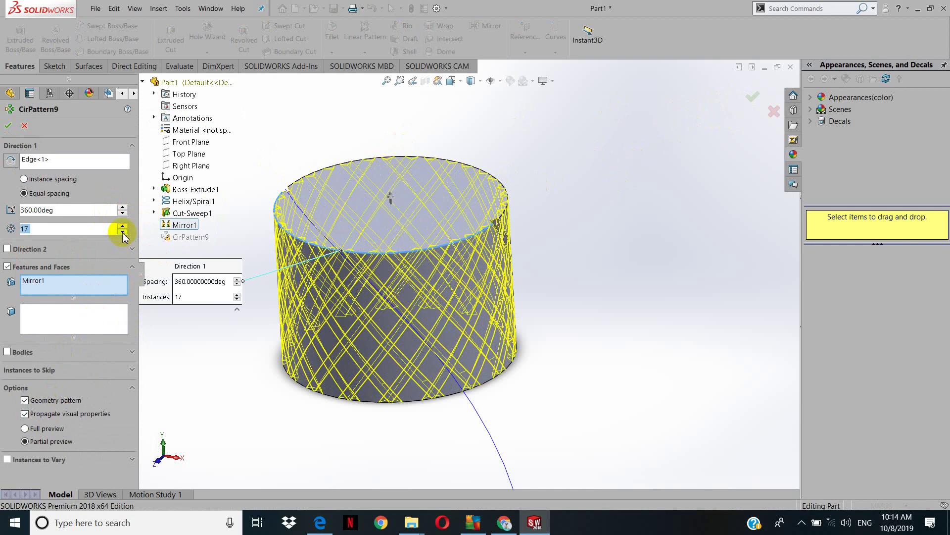
left_click(753, 97)
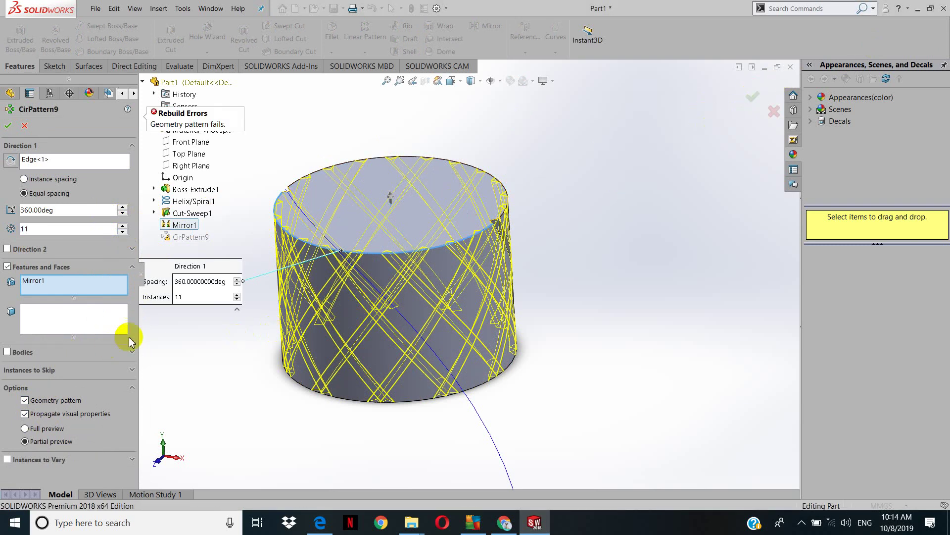
left_click(121, 233)
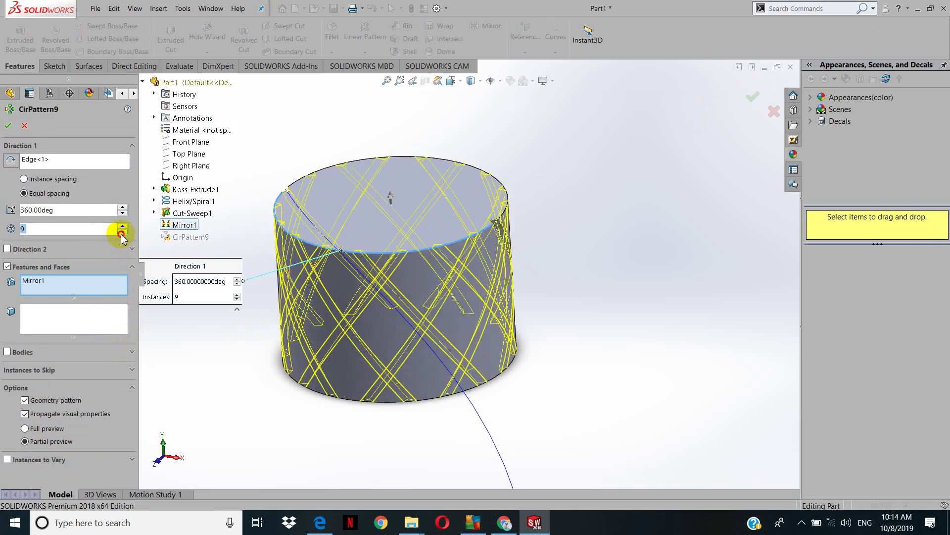
left_click(122, 234)
type("5")
left_click(749, 99)
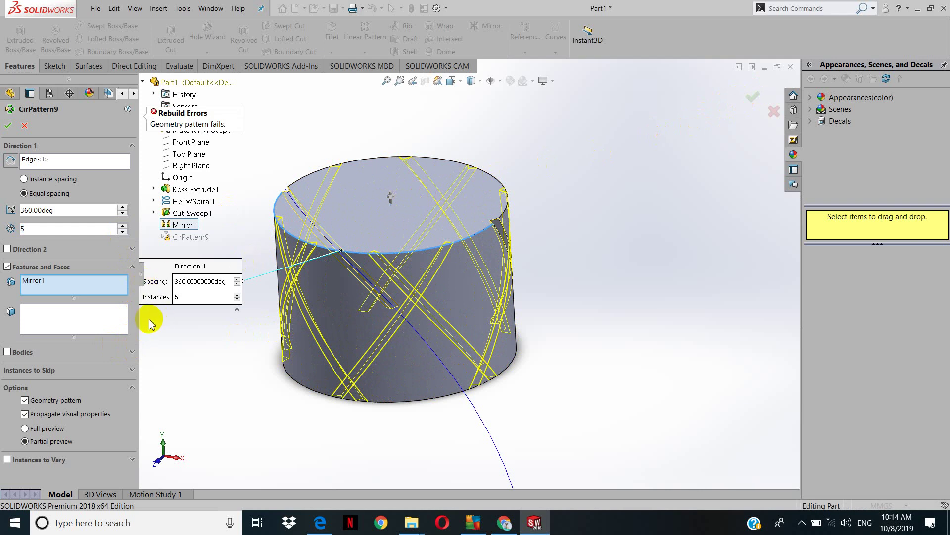
Turn on Full preview and finish CirPattern9 with 3 instances over 360°.
left_click(26, 428)
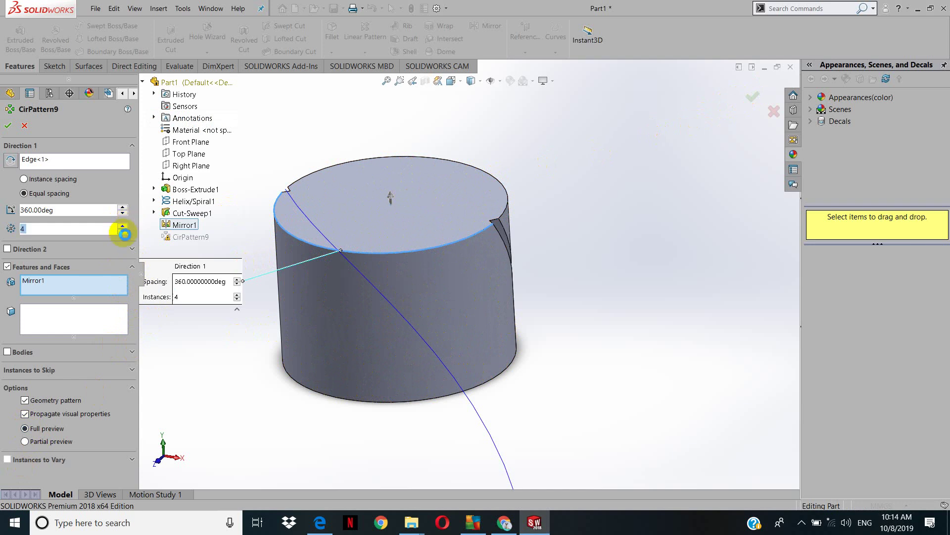
left_click(122, 233)
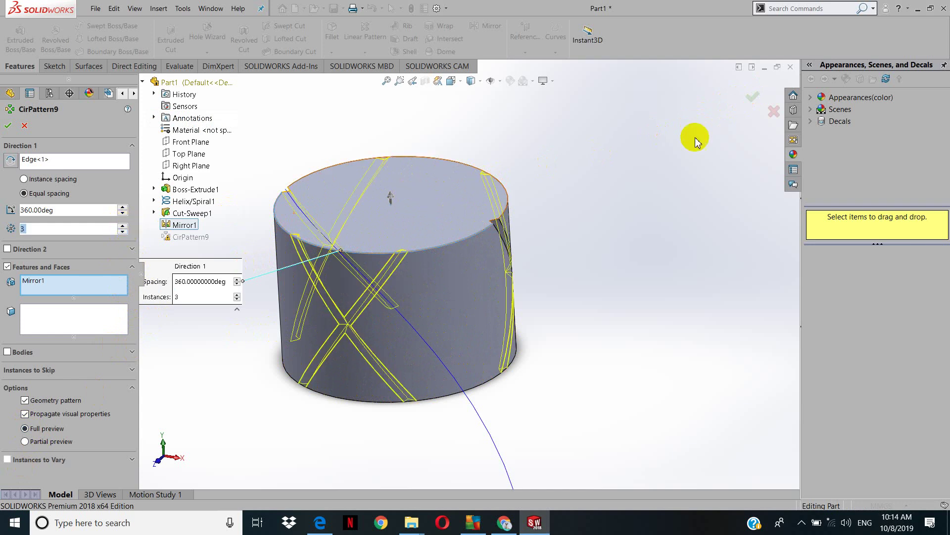
left_click(753, 97)
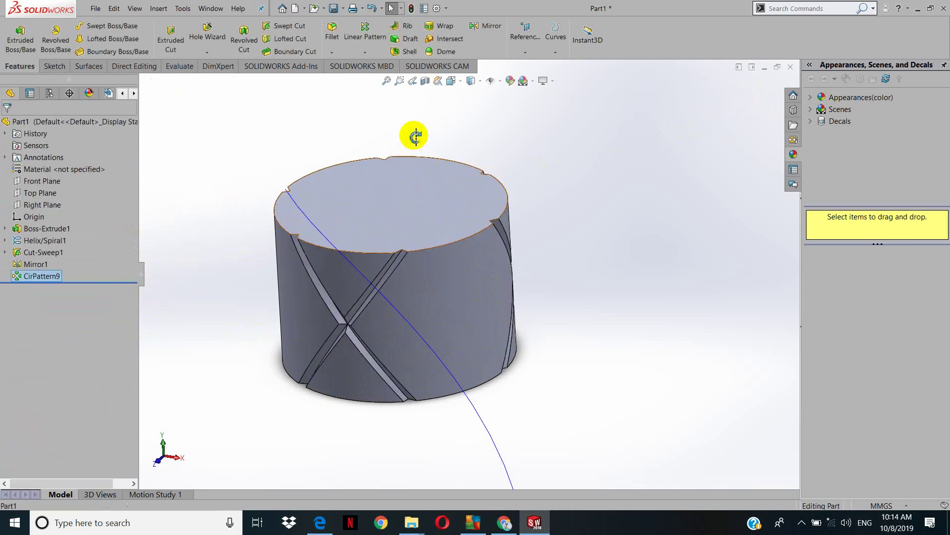
mouse_move(414, 136)
middle_mouse_down()
mouse_move(491, 161)
mouse_move(384, 218)
mouse_move(477, 223)
middle_mouse_up()
scroll(522, 177, "down", 6)
scroll(522, 176, "up", 5)
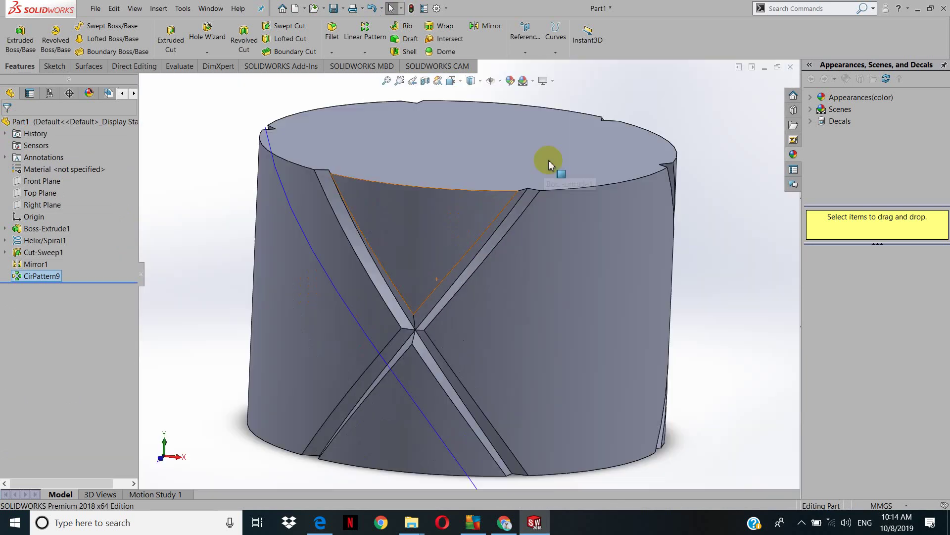
scroll(529, 212, "down", 3)
scroll(511, 238, "down", 2)
scroll(495, 216, "up", 2)
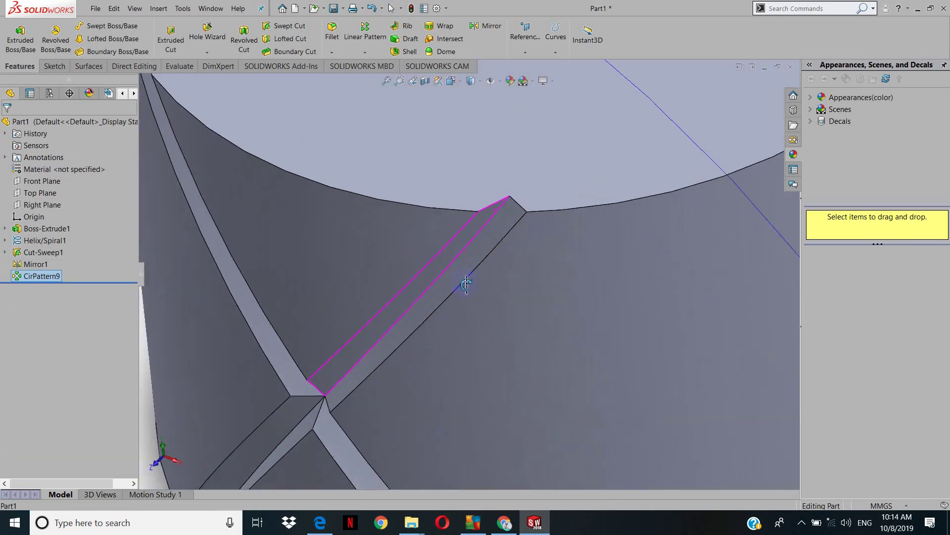
scroll(466, 280, "up", 2)
scroll(484, 251, "up", 3)
scroll(484, 248, "up", 1)
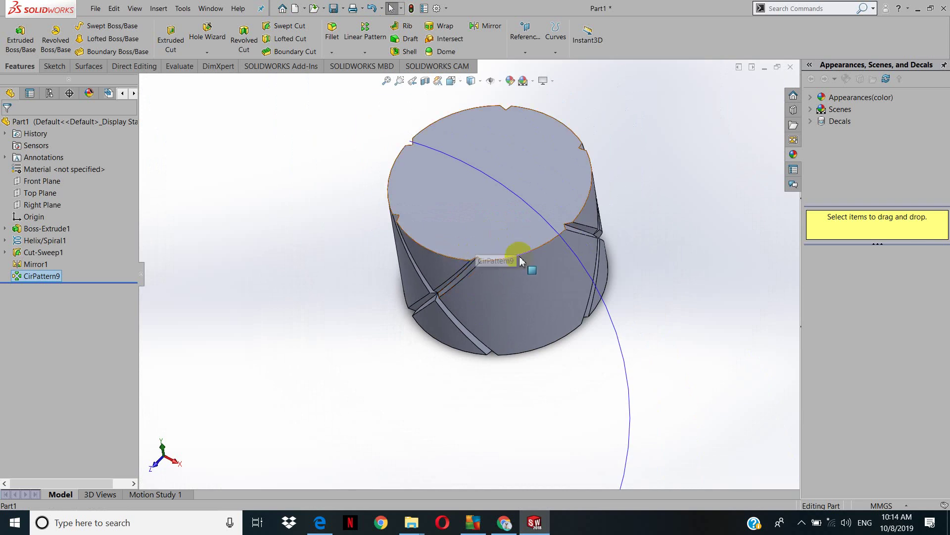